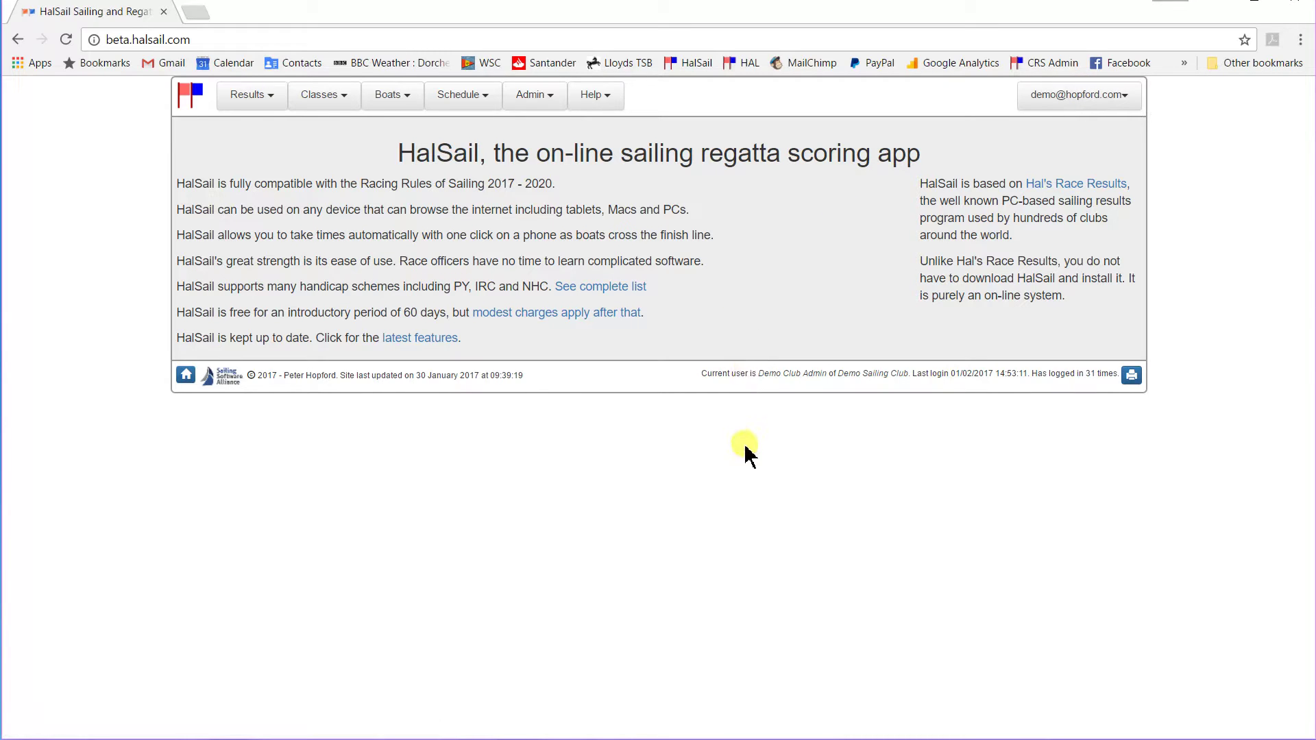
Step: Open the Classes menu in HalSail's top navigation bar
left_click(326, 106)
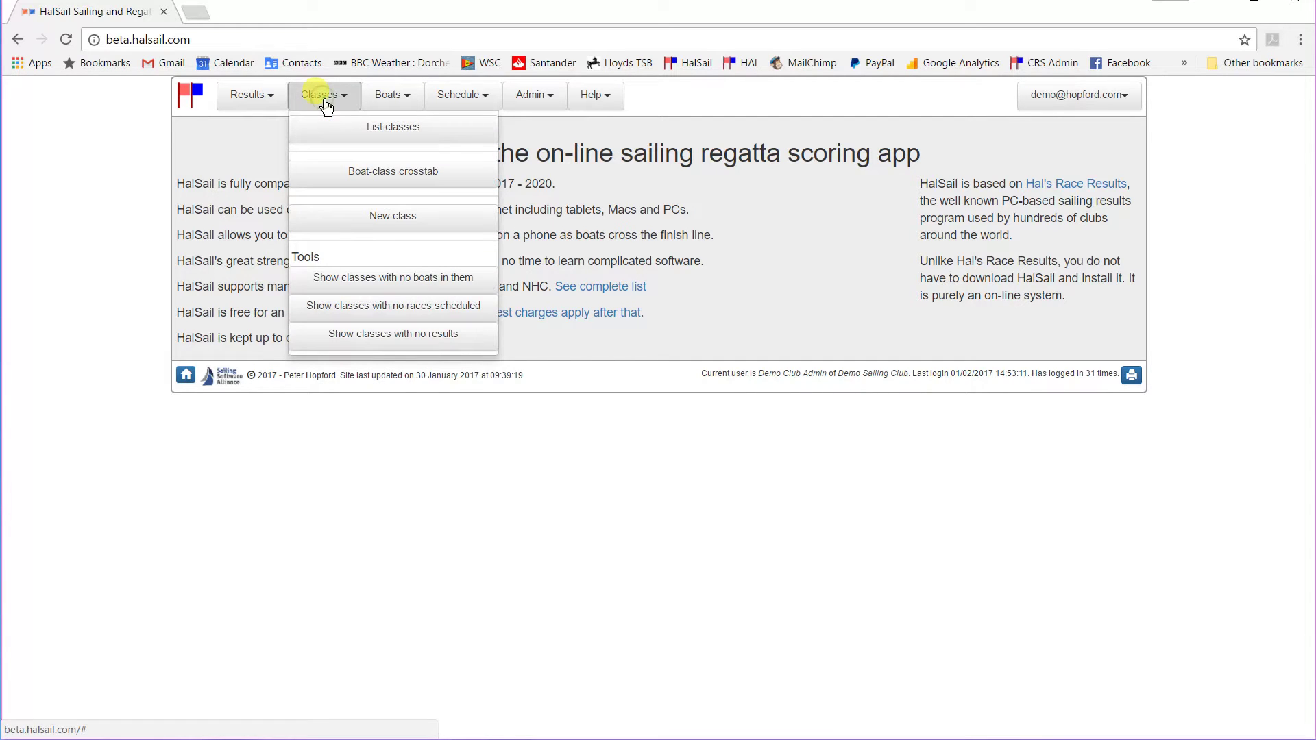
Step: Show the Racing classes list with Demo Sailing Club's five classes
left_click(339, 137)
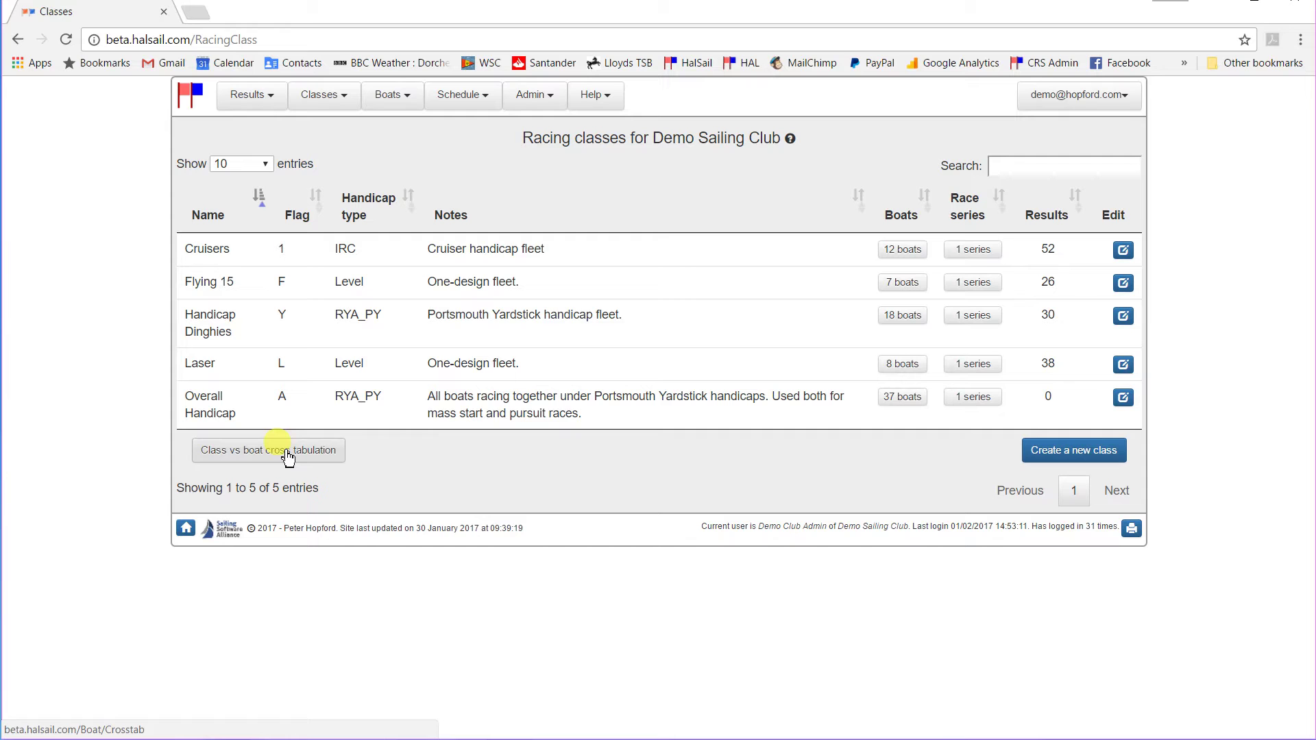
Step: Open the Class vs boat cross tabulation and scroll through all 37 boats' handicaps
left_click(288, 453)
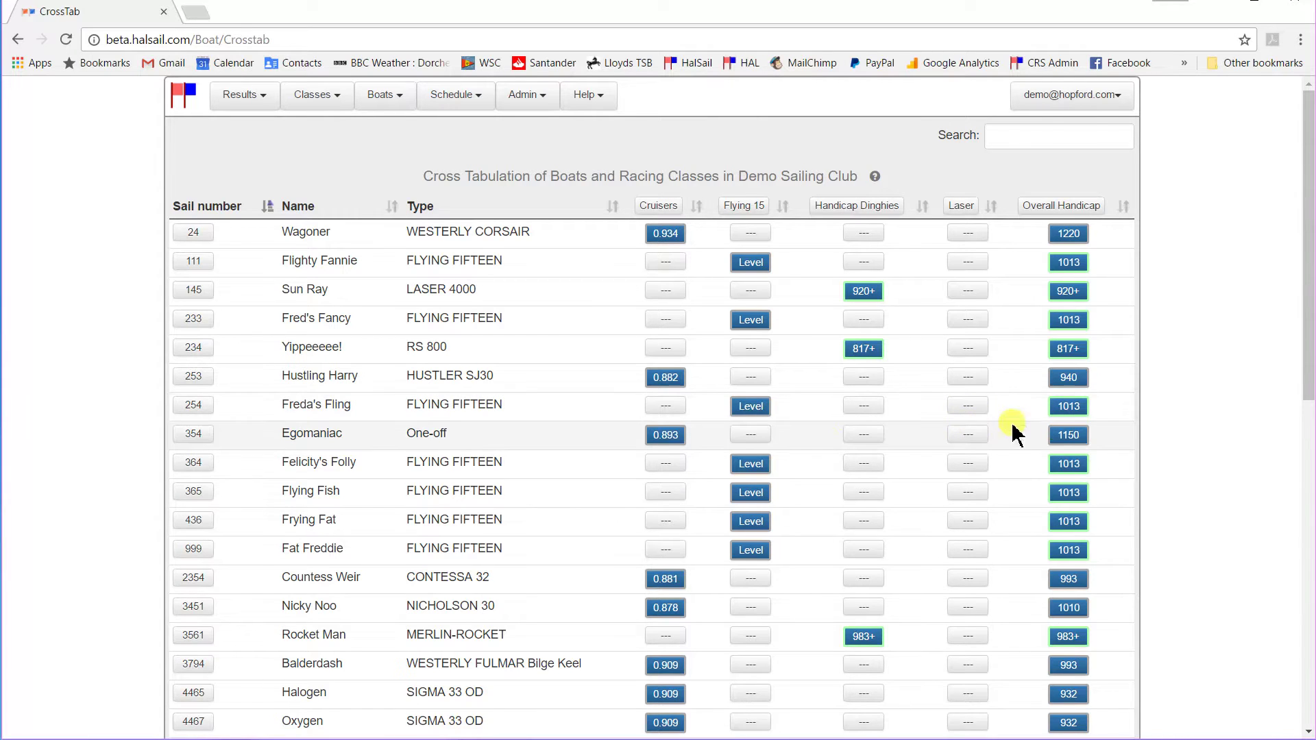
scroll(1199, 453, "down", 5)
scroll(1201, 454, "down", 5)
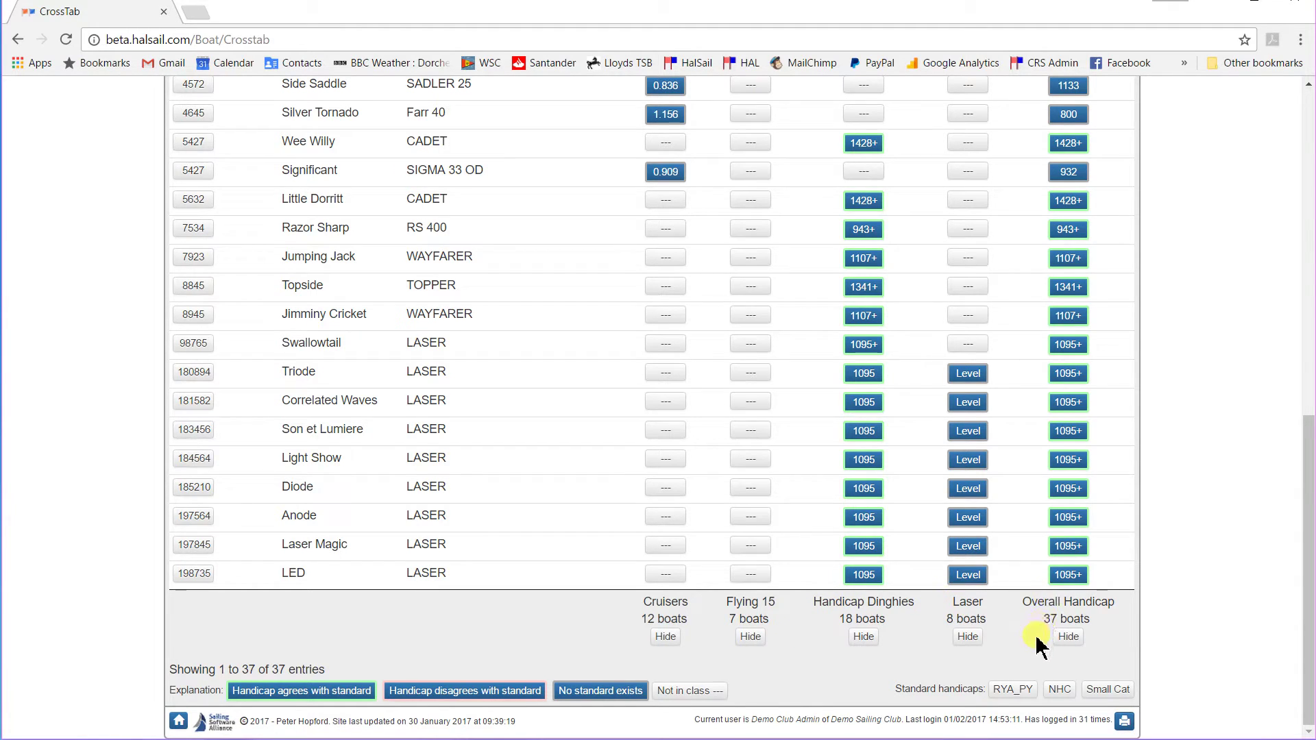
scroll(1205, 569, "up", 10)
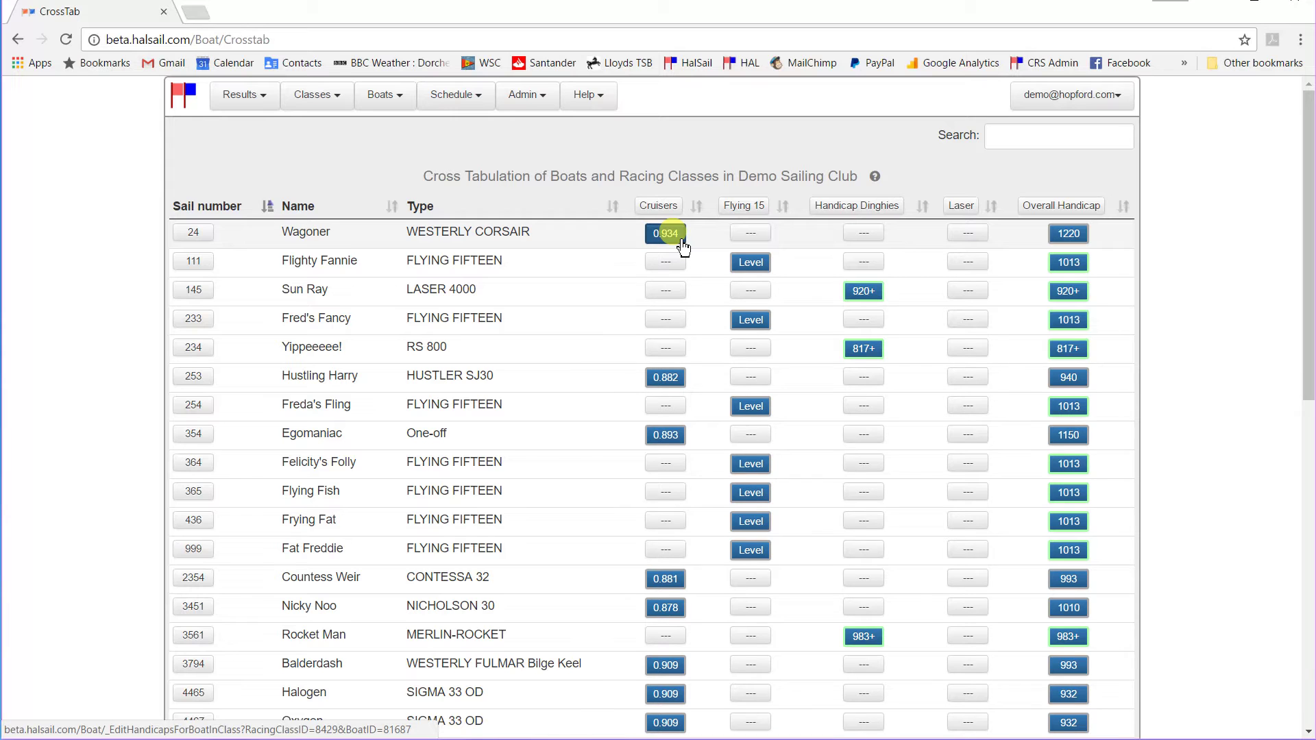
left_click(683, 244)
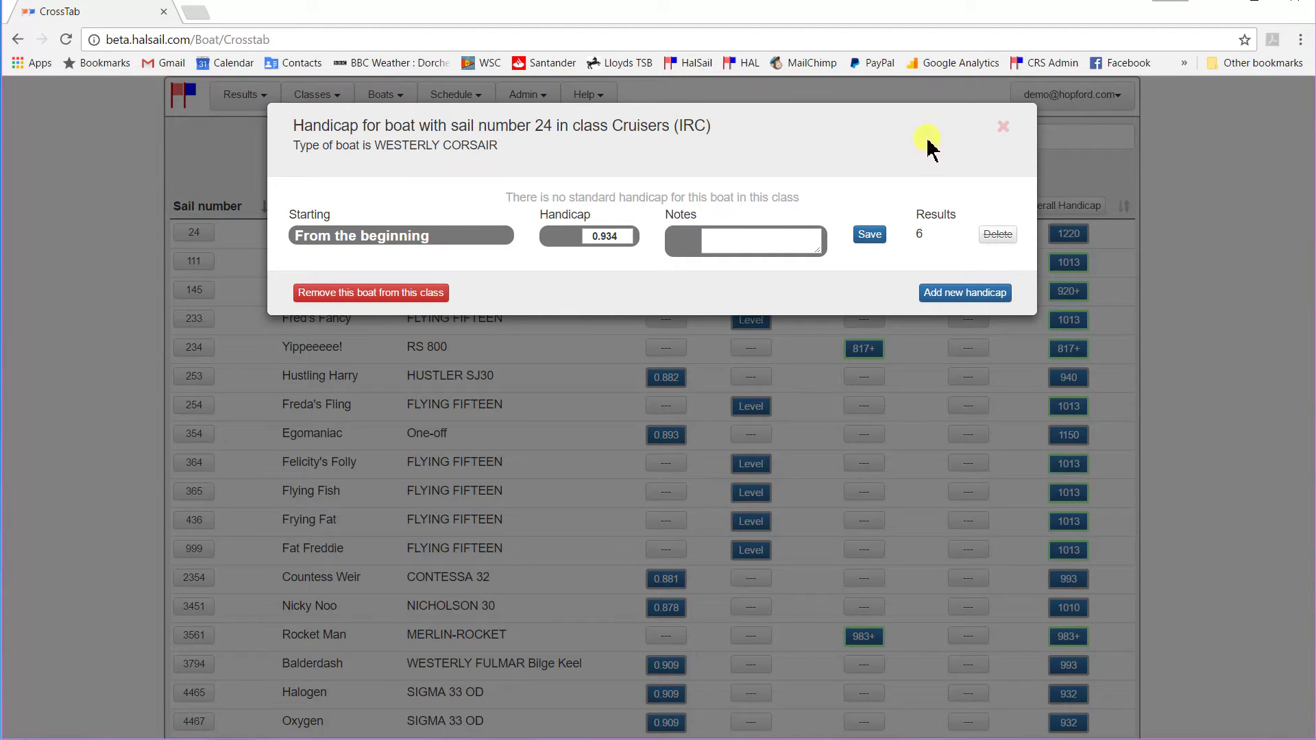
left_click(1002, 128)
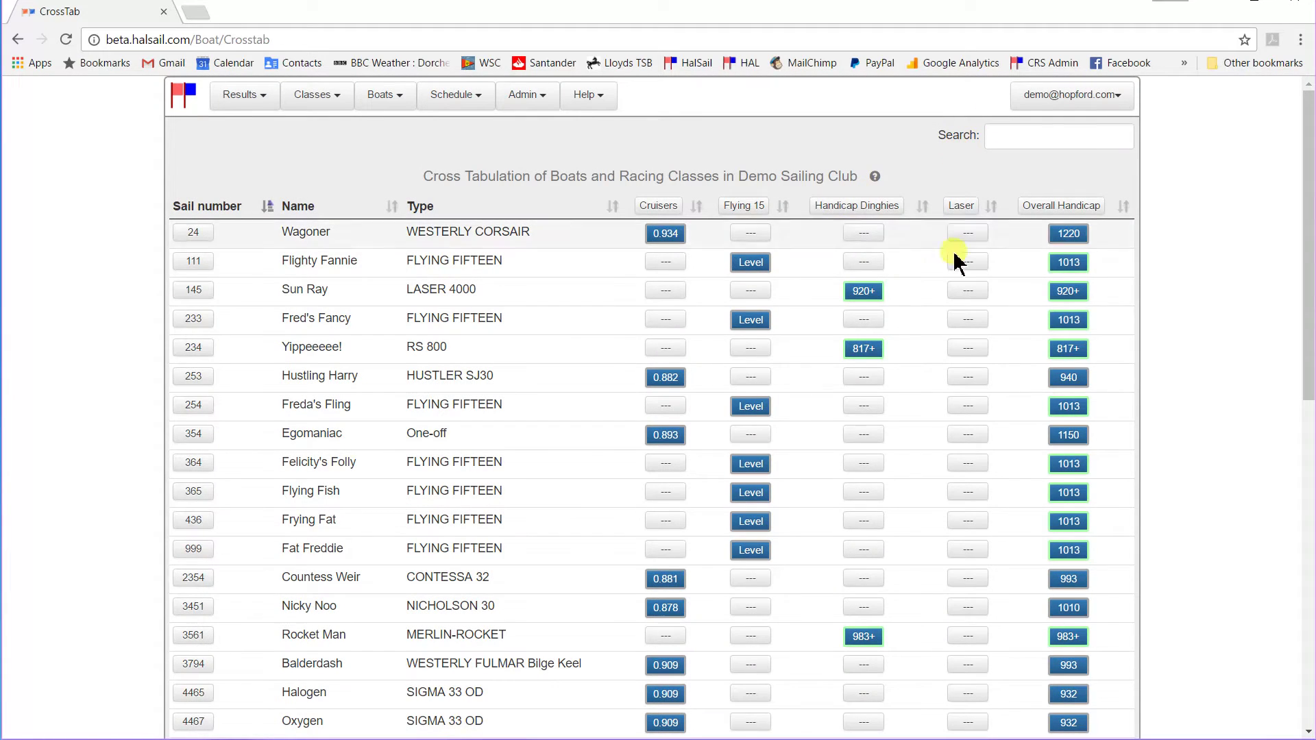
left_click(1069, 235)
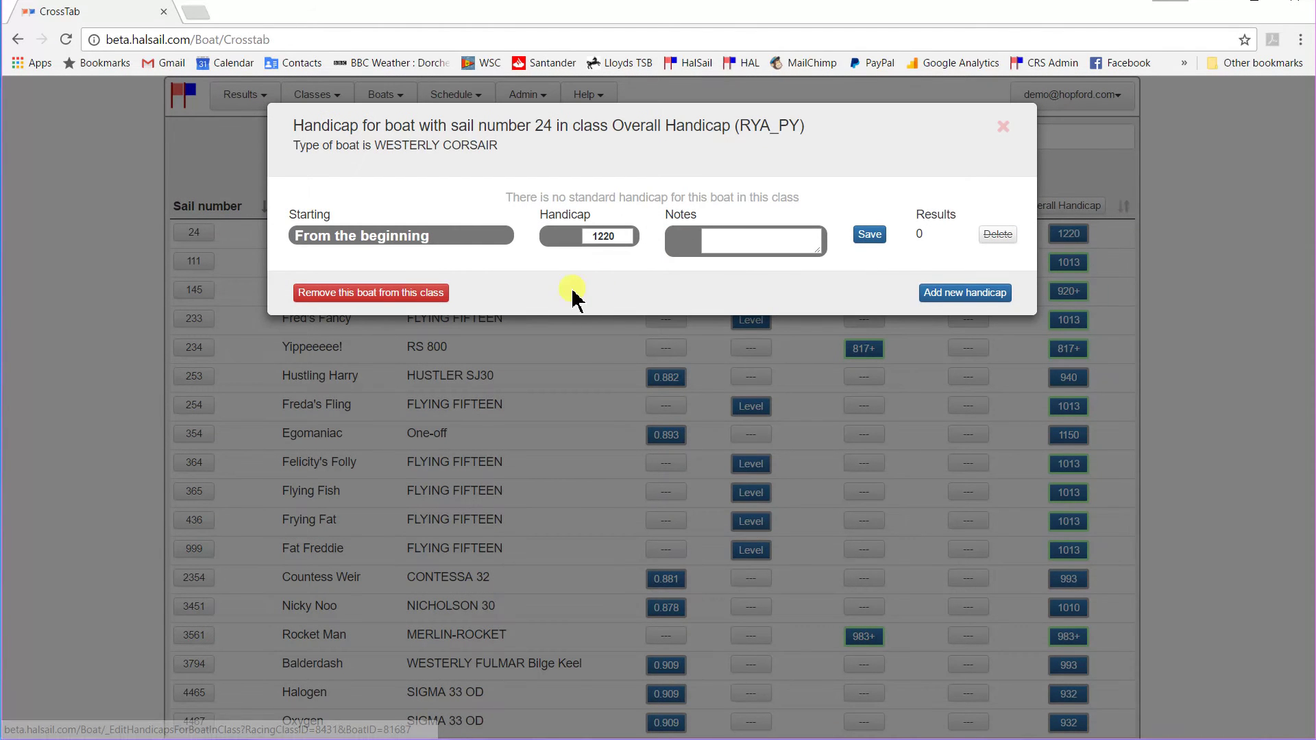
left_click(1002, 128)
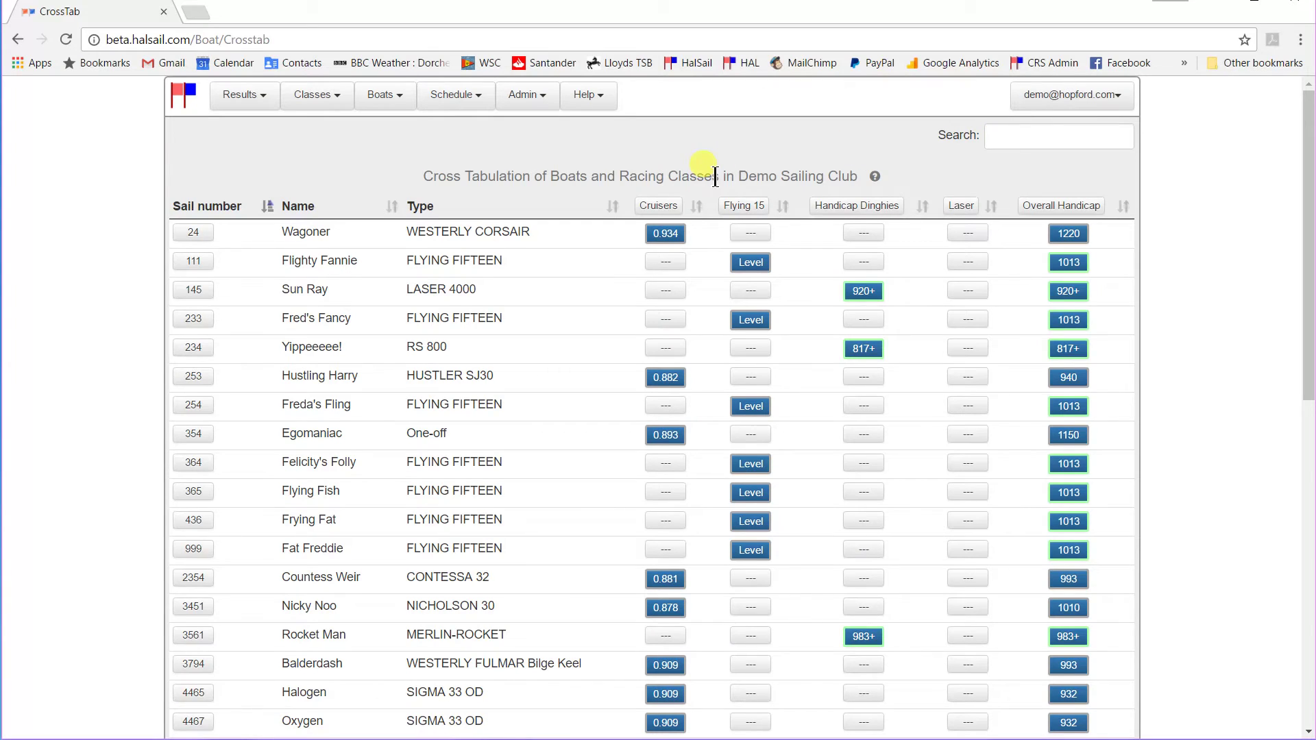
left_click(752, 264)
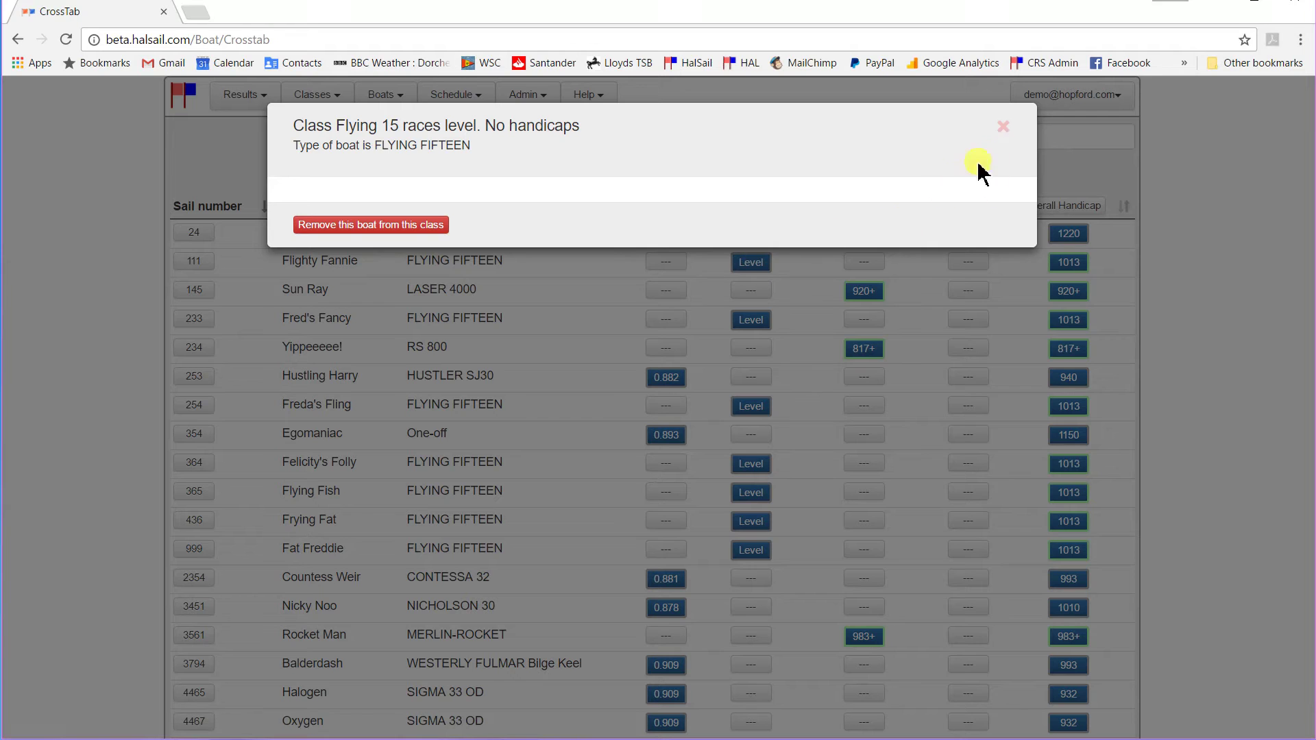
left_click(1003, 126)
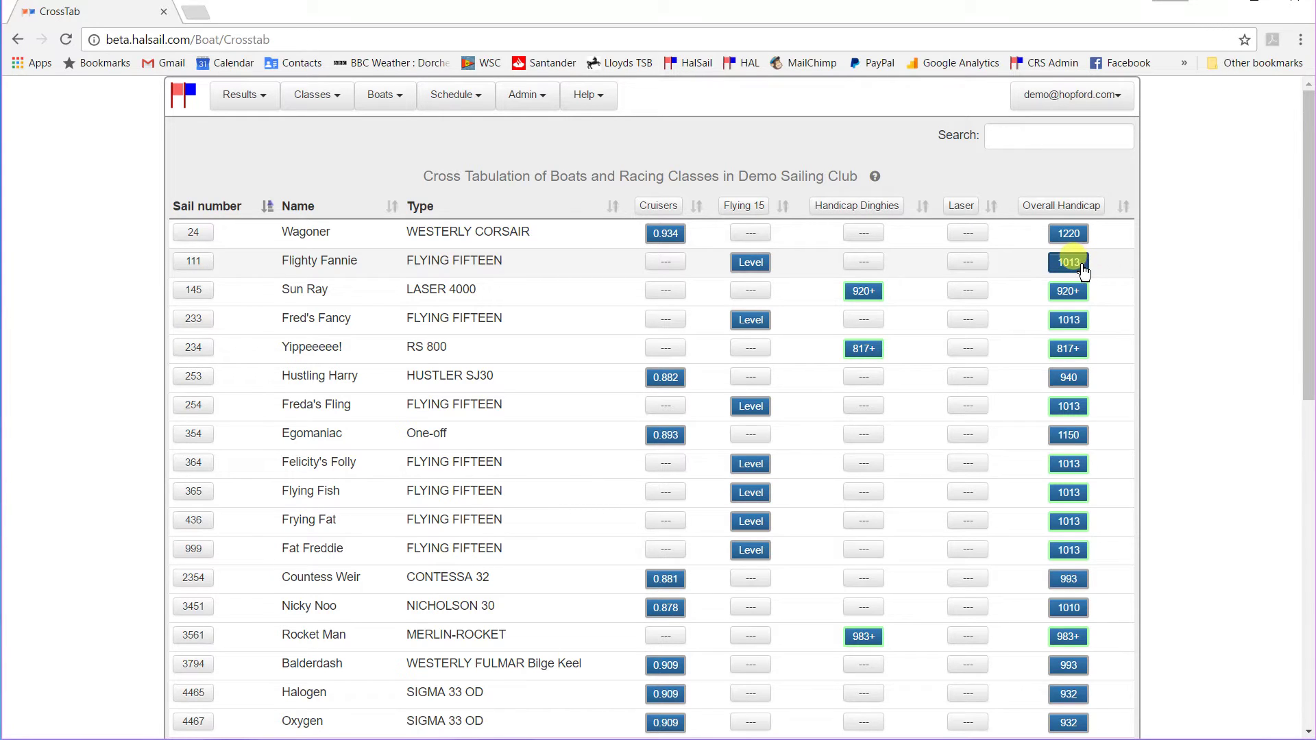
left_click(1082, 265)
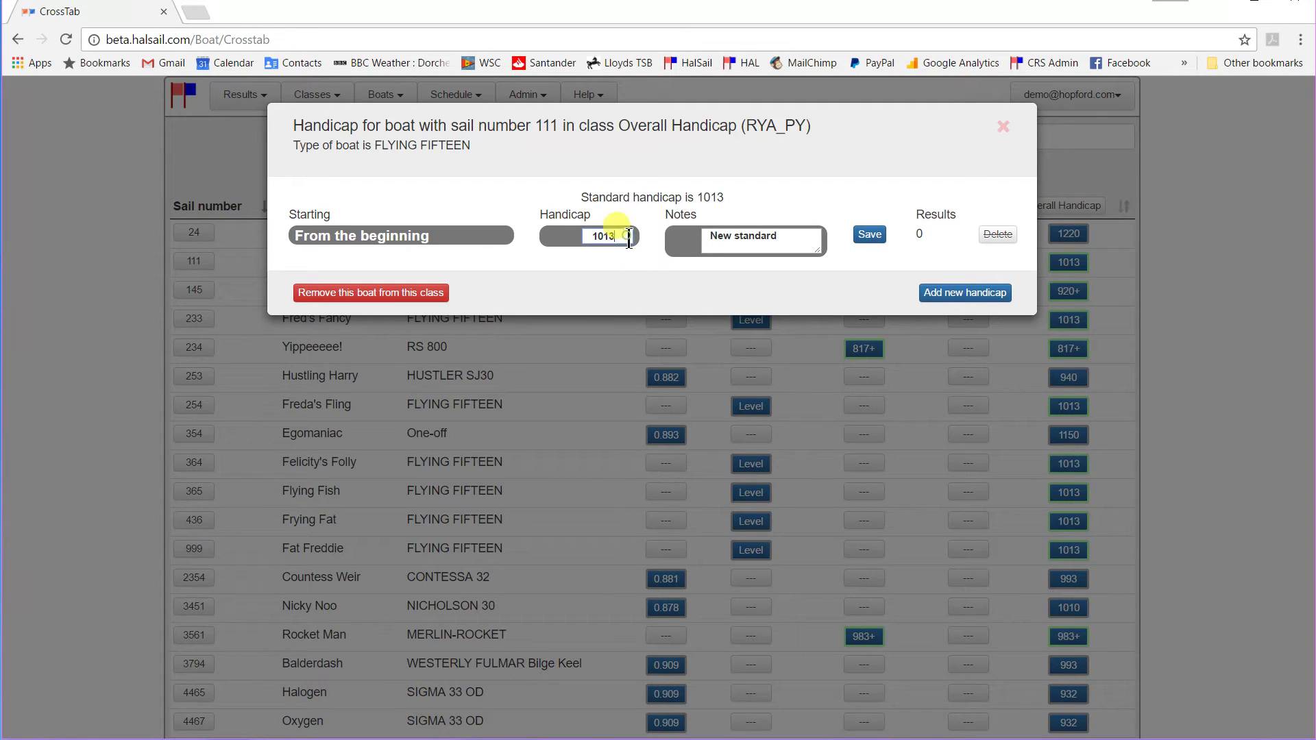
key("BackSpace")
type("0")
left_click(870, 235)
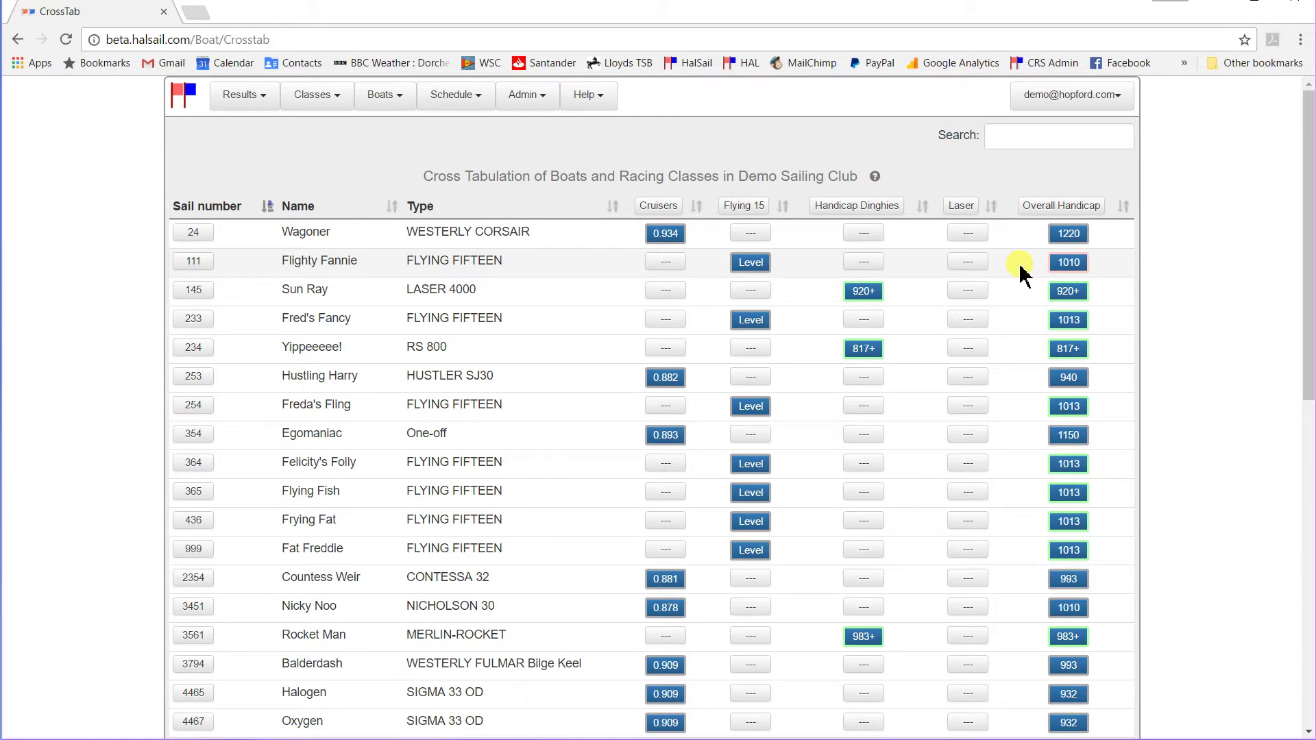
left_click(1067, 261)
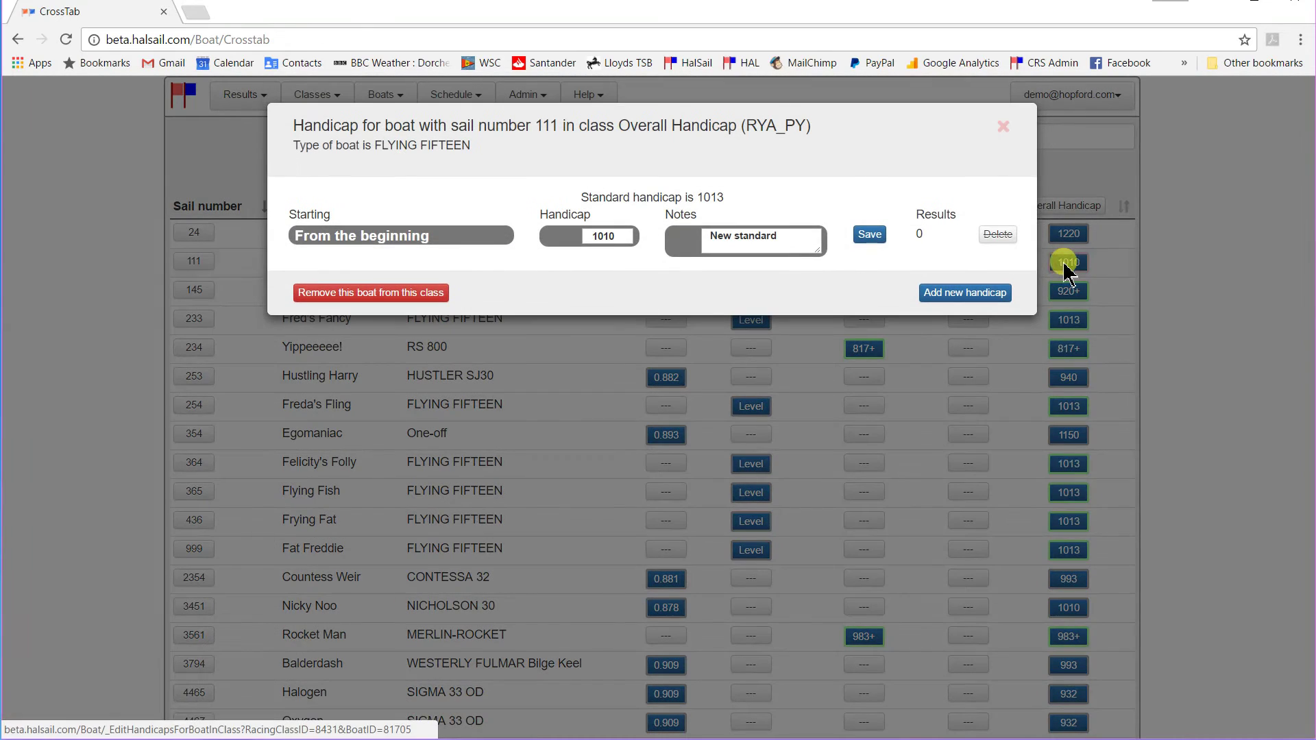
left_click(629, 236)
key("BackSpace")
type("3")
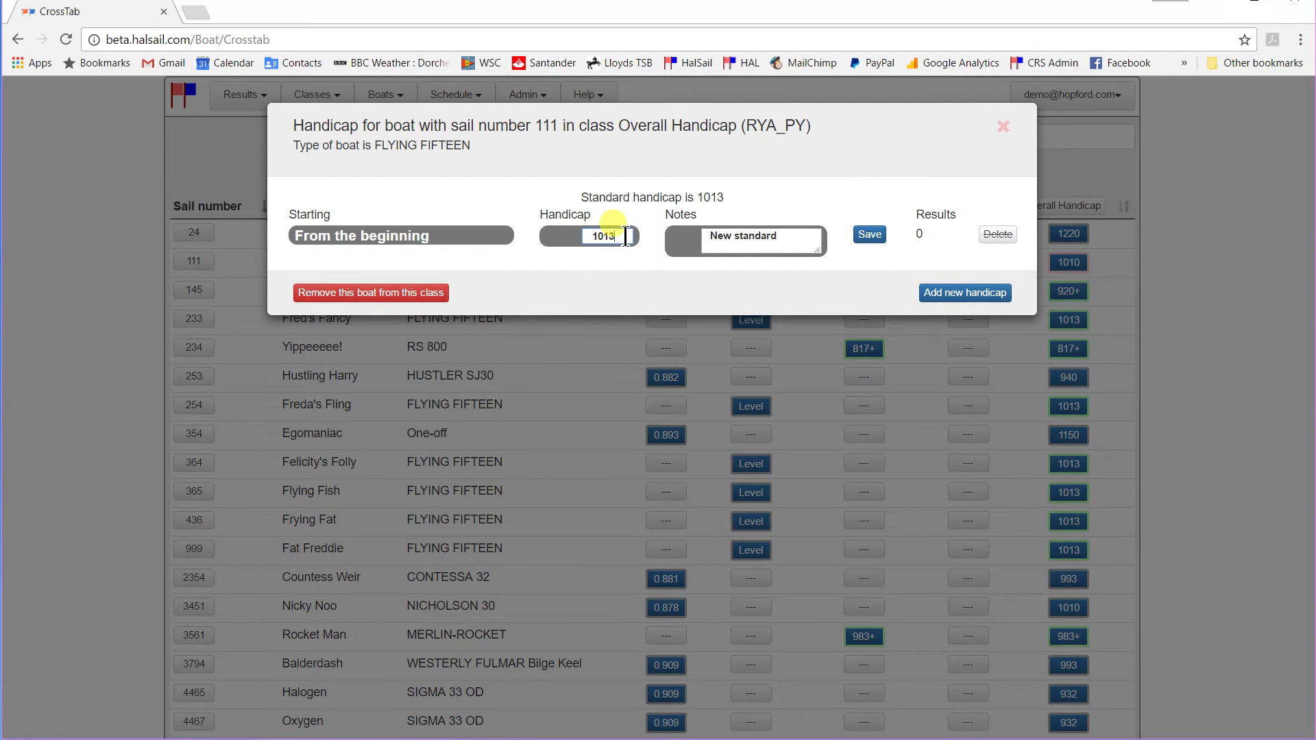
left_click(869, 235)
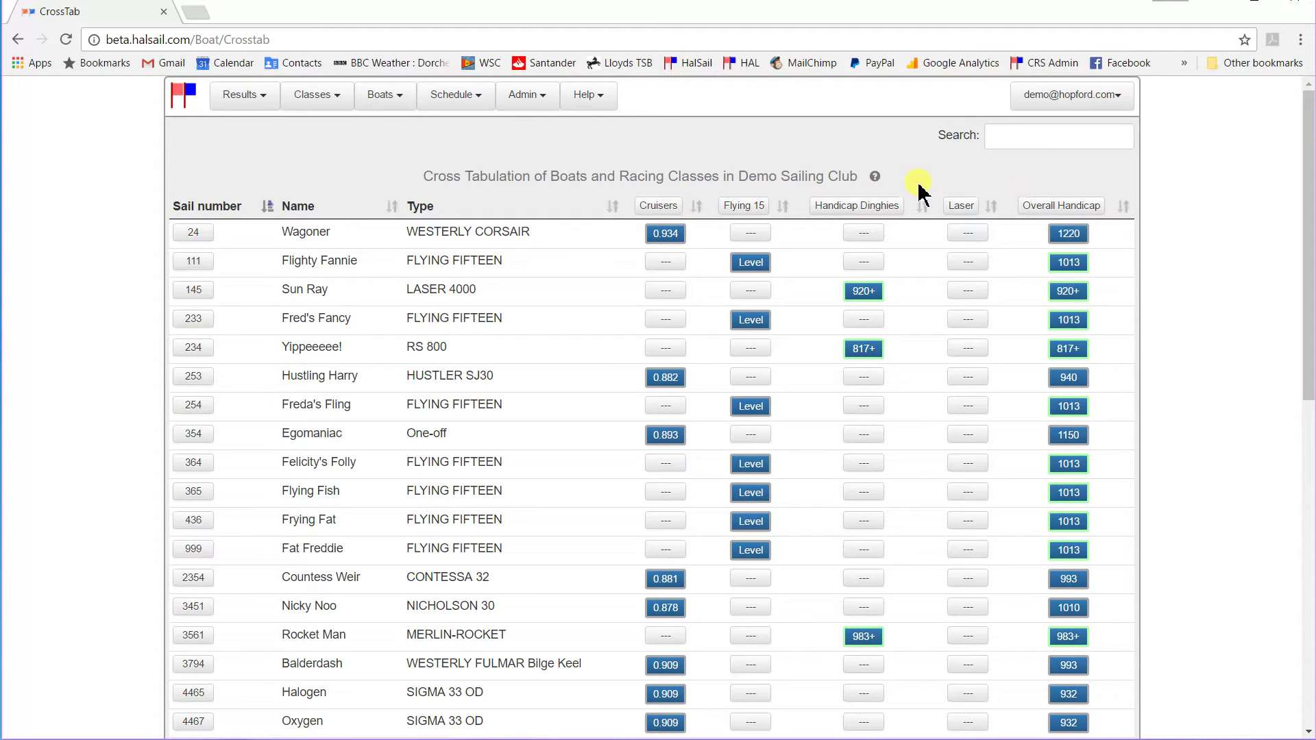
left_click(697, 207)
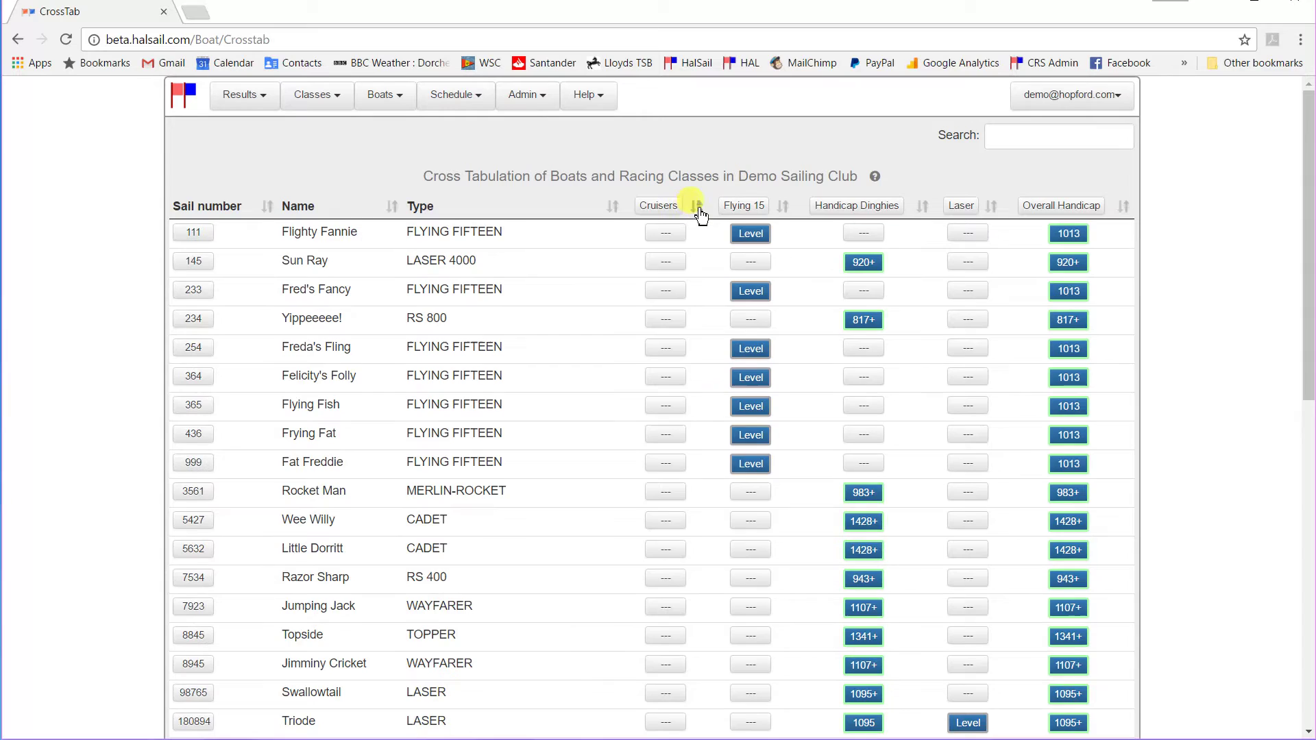
left_click(700, 211)
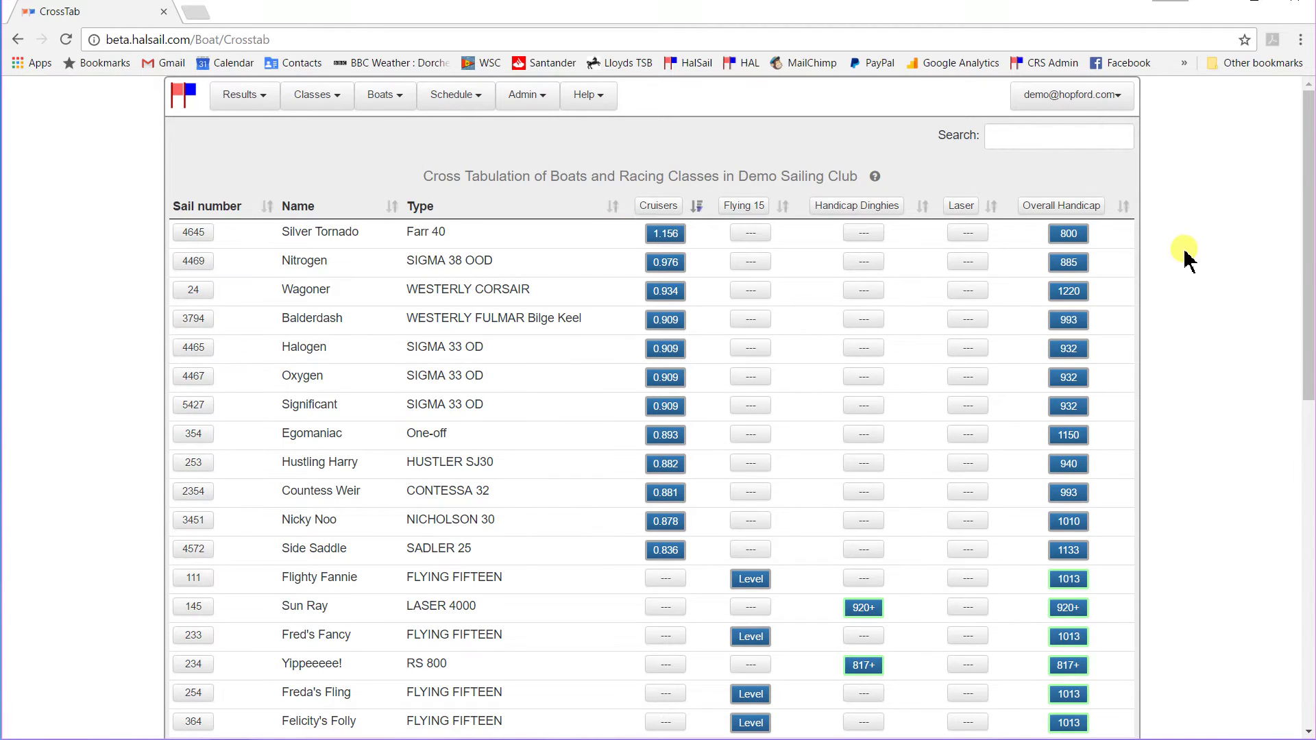
left_click(923, 207)
left_click(922, 207)
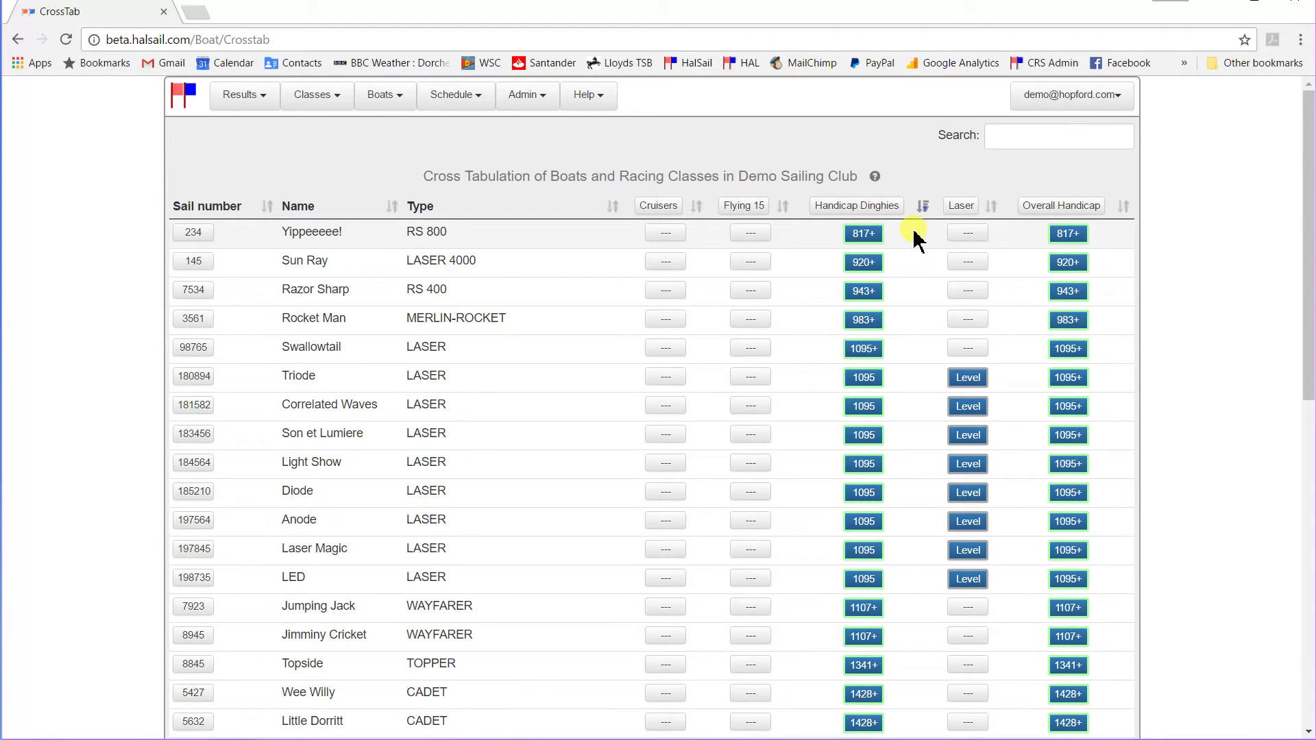
left_click(267, 206)
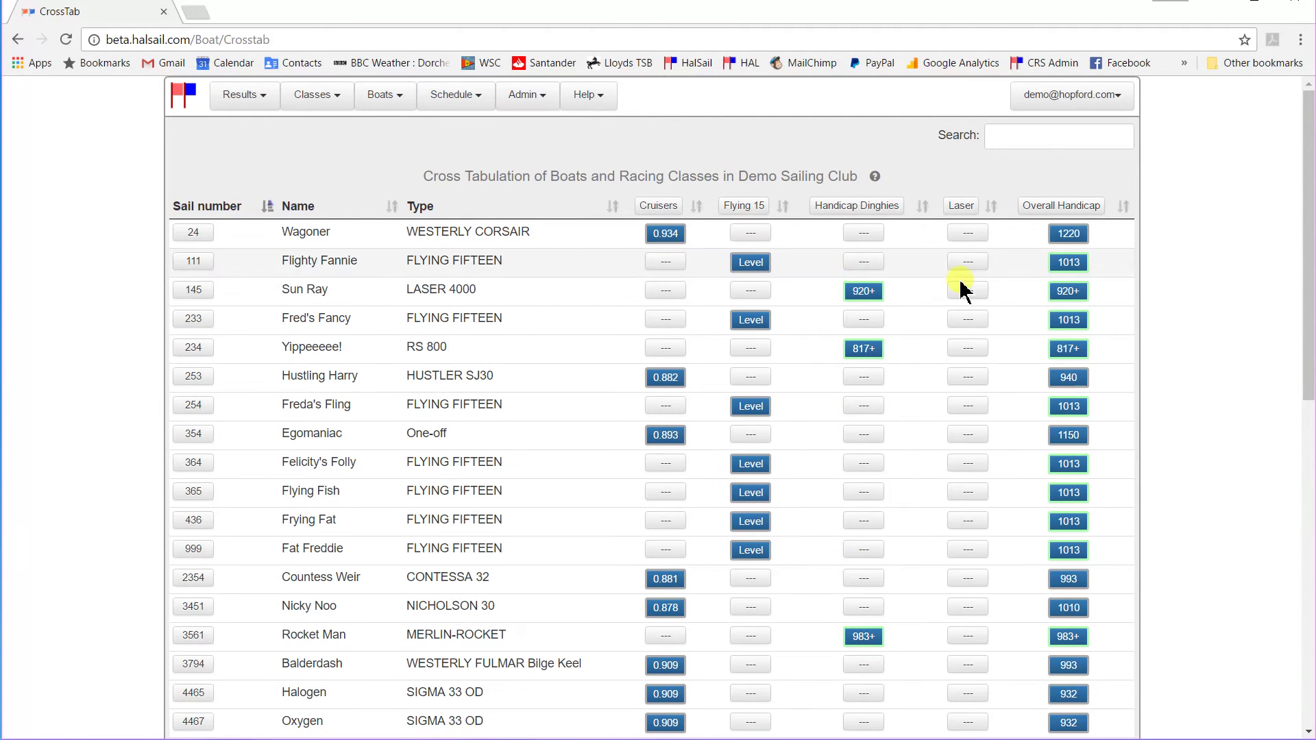
scroll(1196, 267, "down", 10)
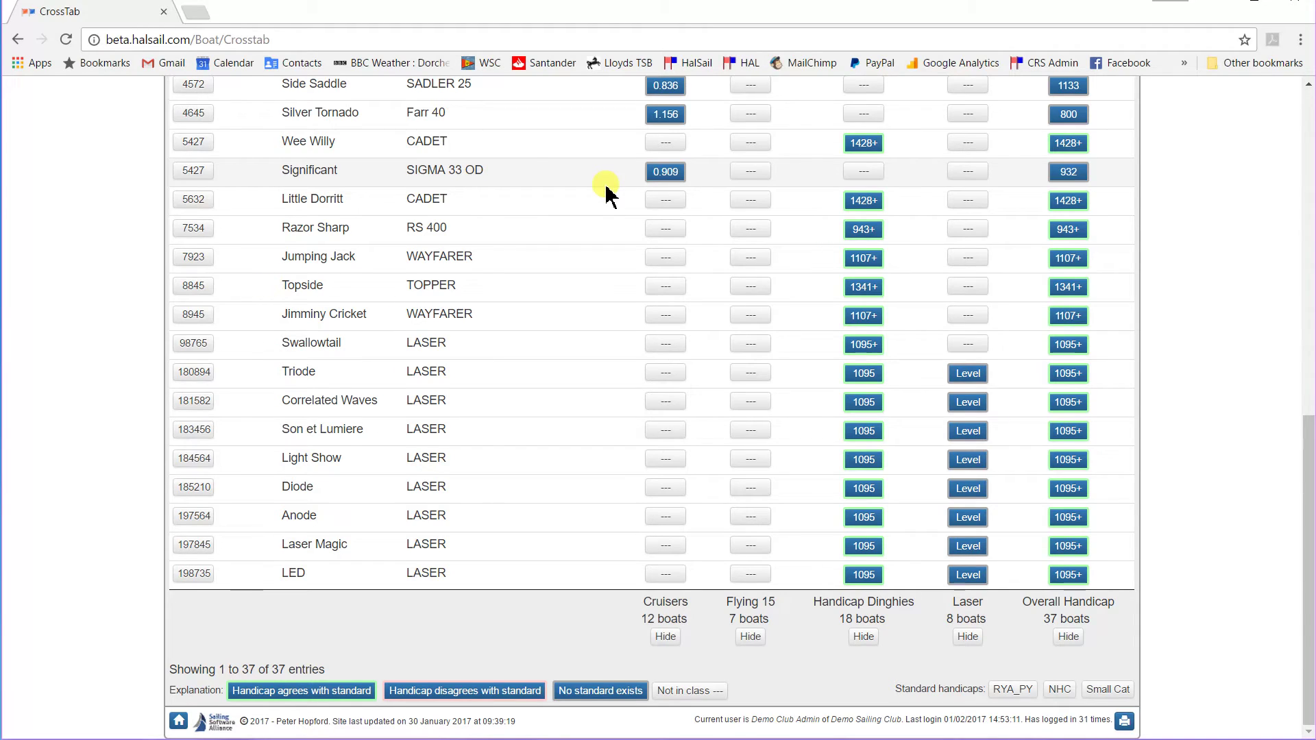
scroll(521, 141, "up", 10)
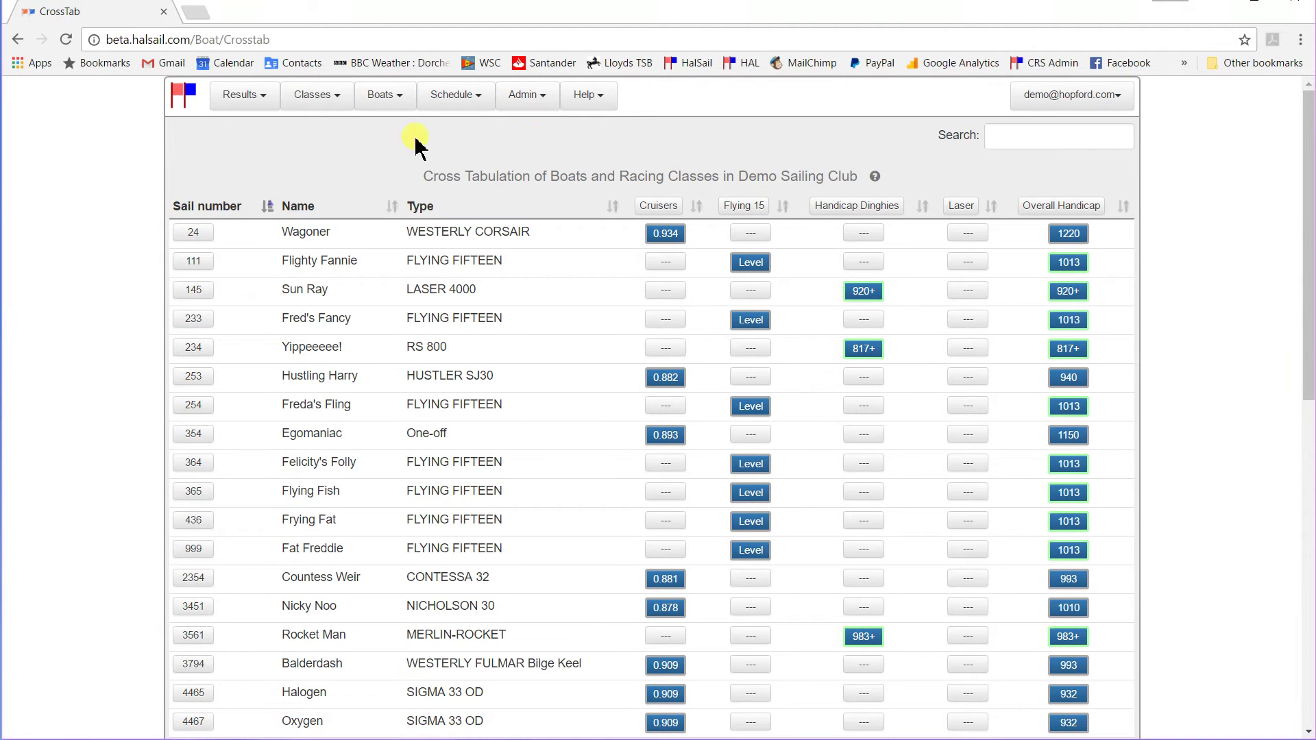
Step: Return to the Racing classes list and show the Classes menu options
left_click(317, 95)
left_click(342, 141)
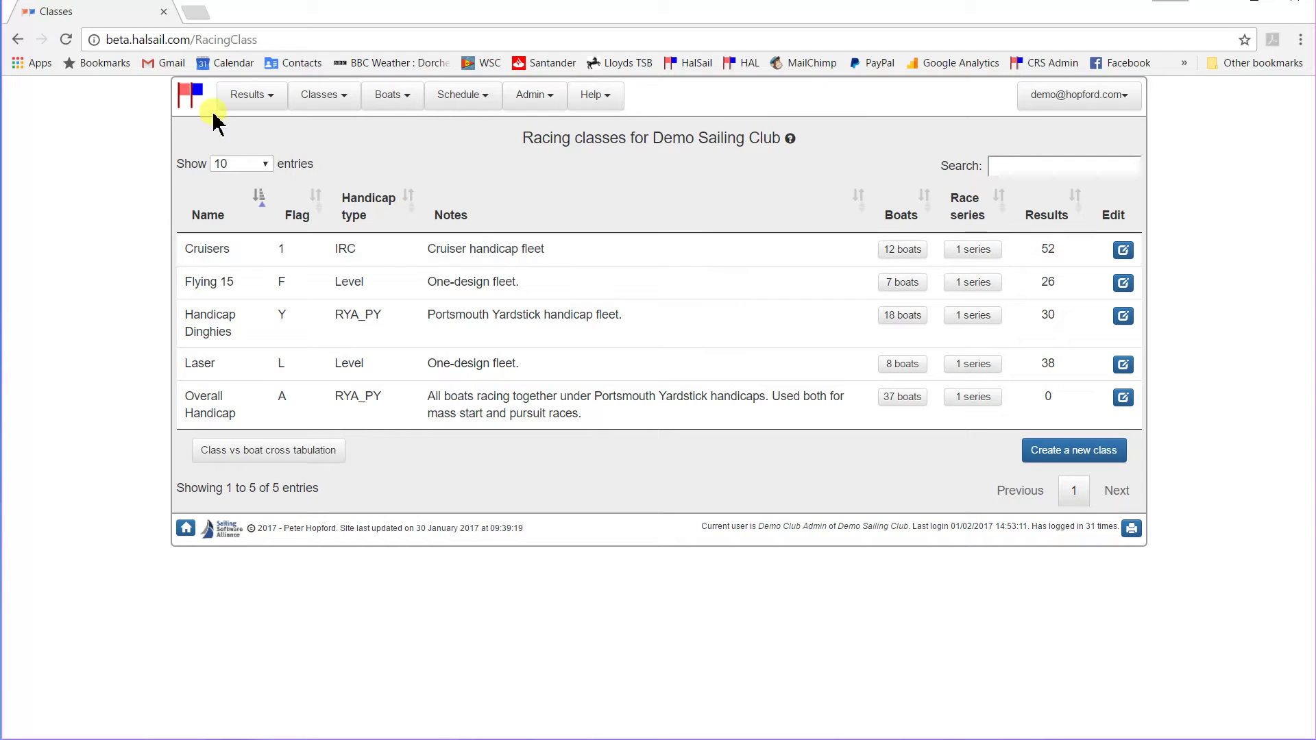
left_click(339, 97)
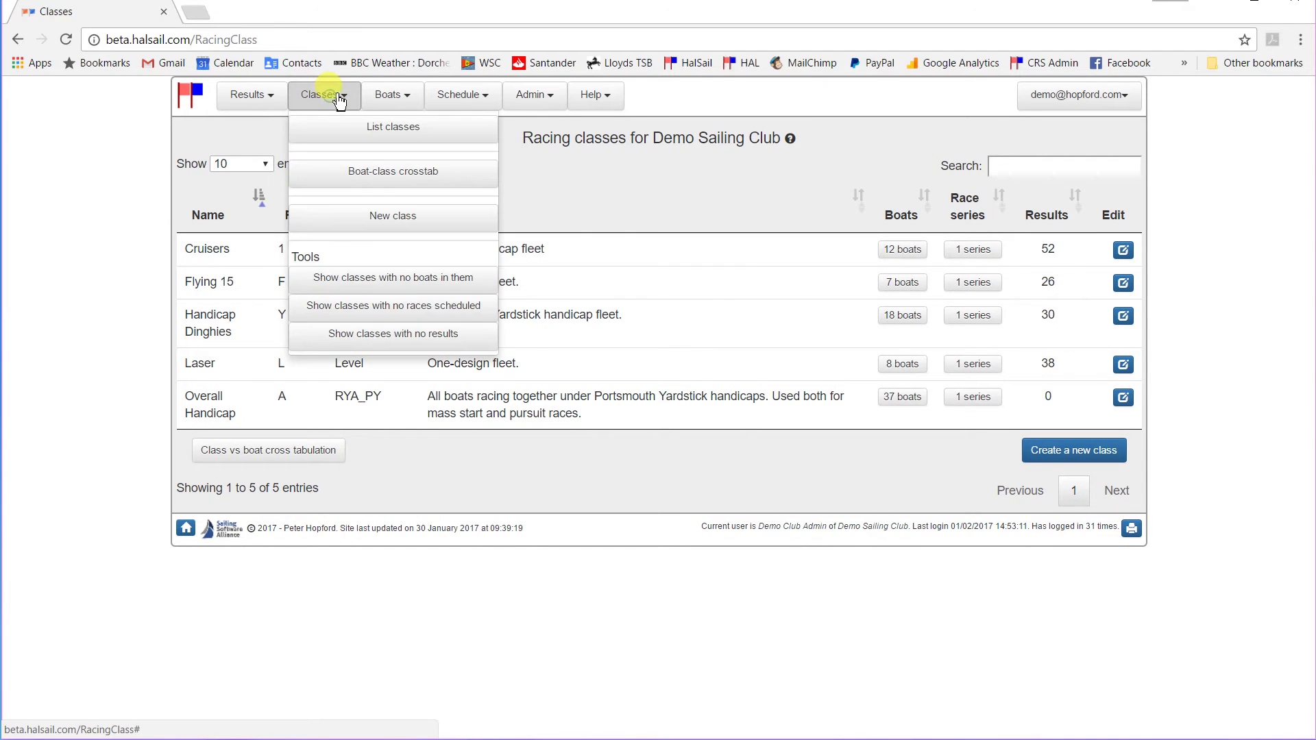
Step: Start a new class named 'ORC Test' with notes 'Trials of triple numbers'
left_click(384, 215)
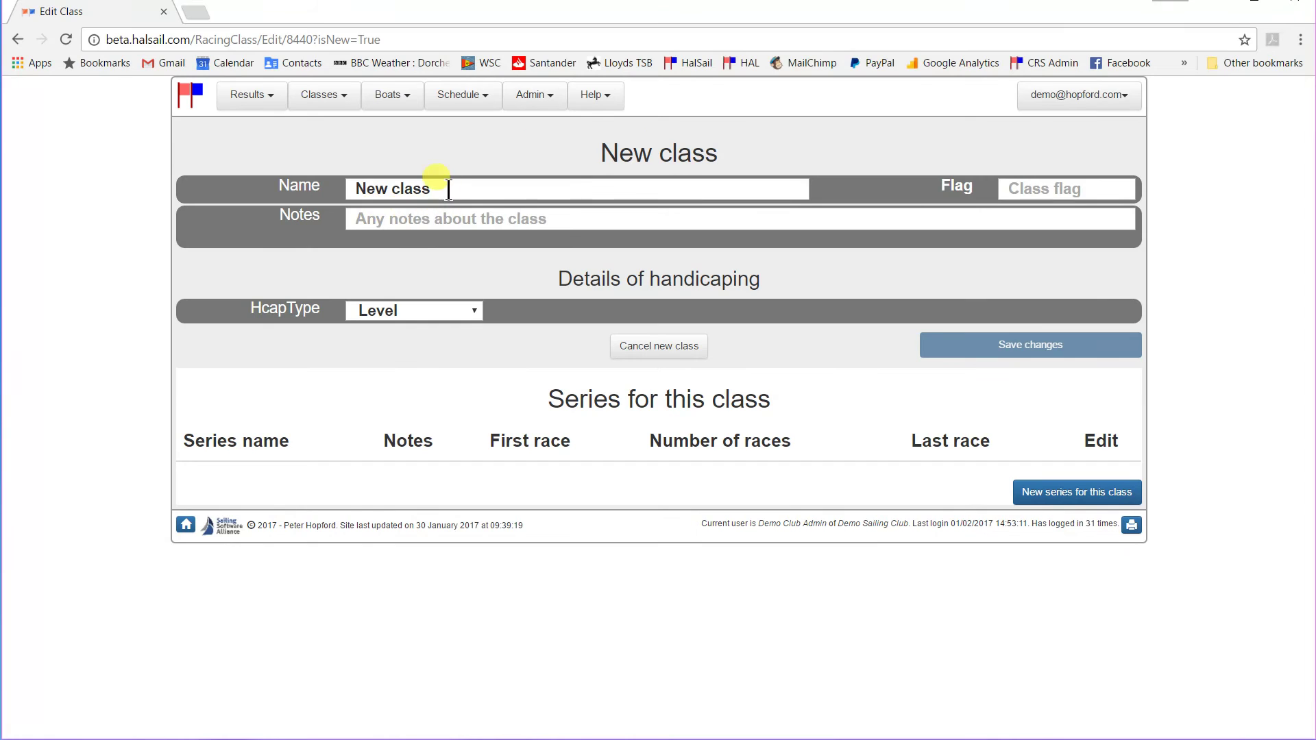
left_click_drag(434, 185, 295, 182)
type("OR")
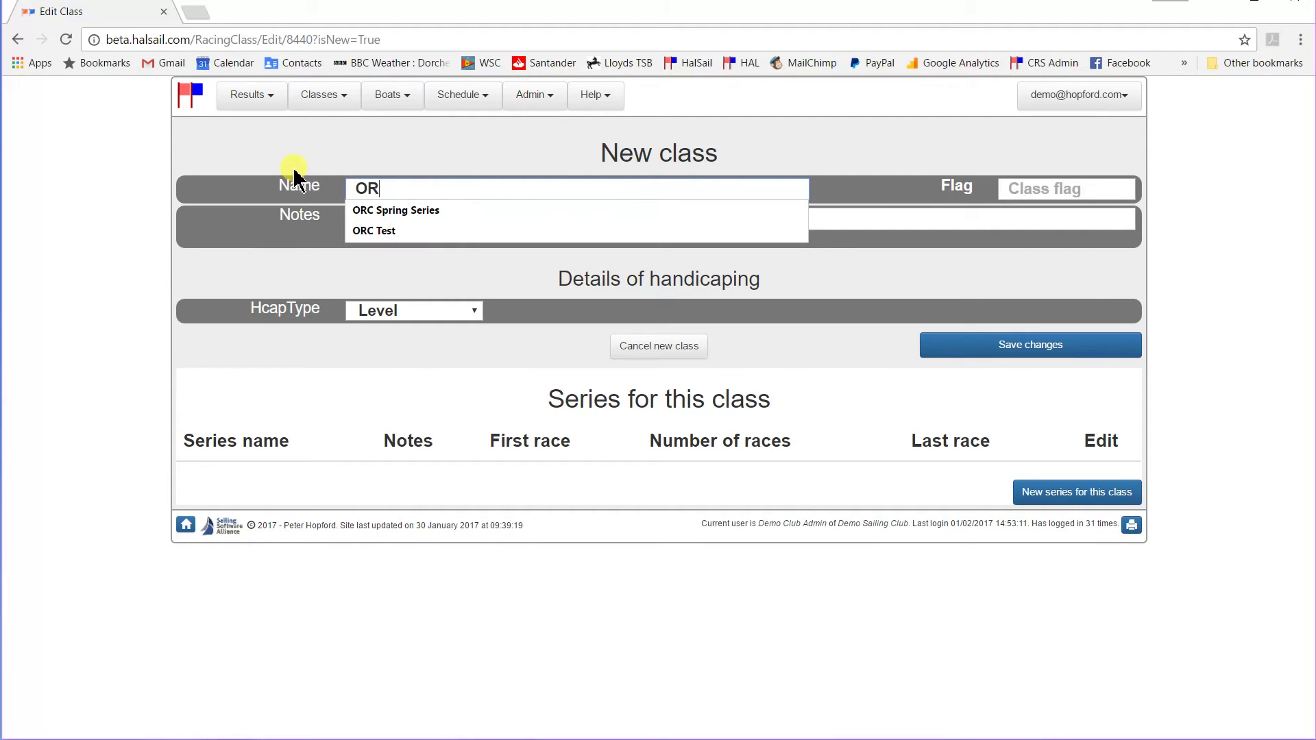
type("C Test")
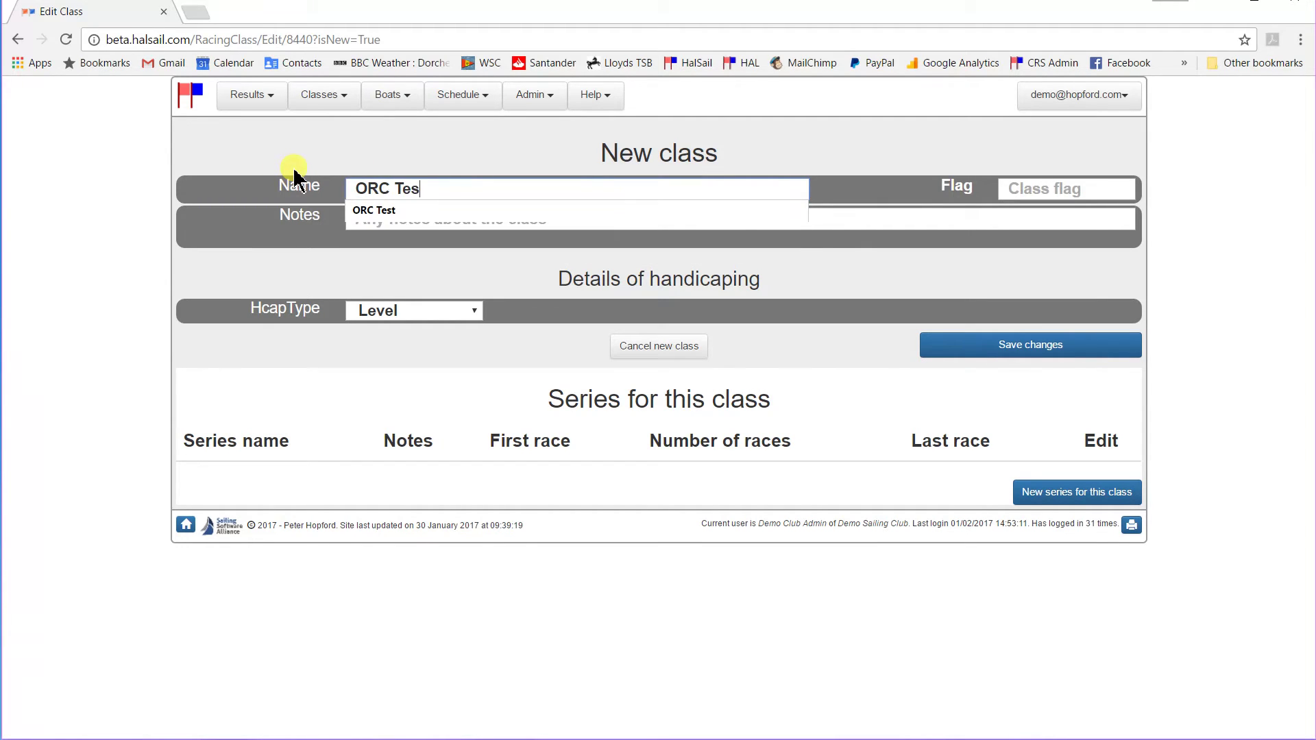
left_click(312, 219)
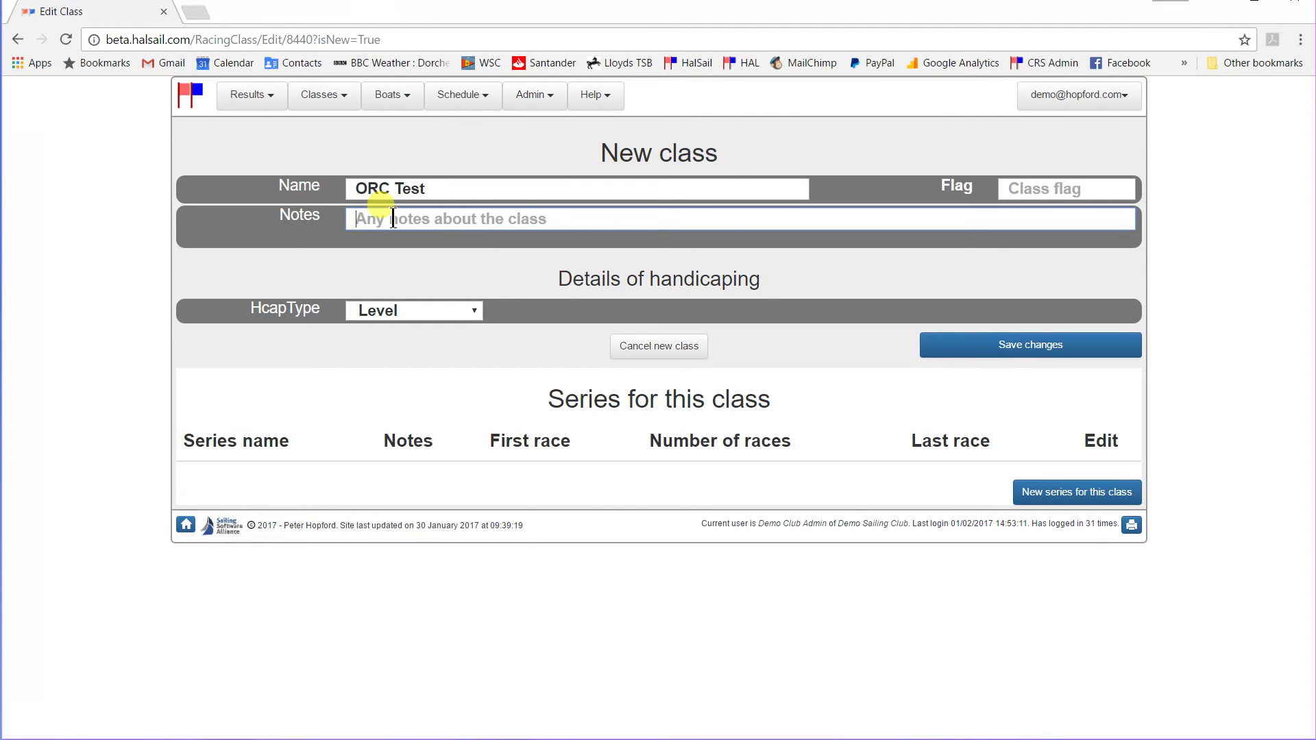
type("Tr")
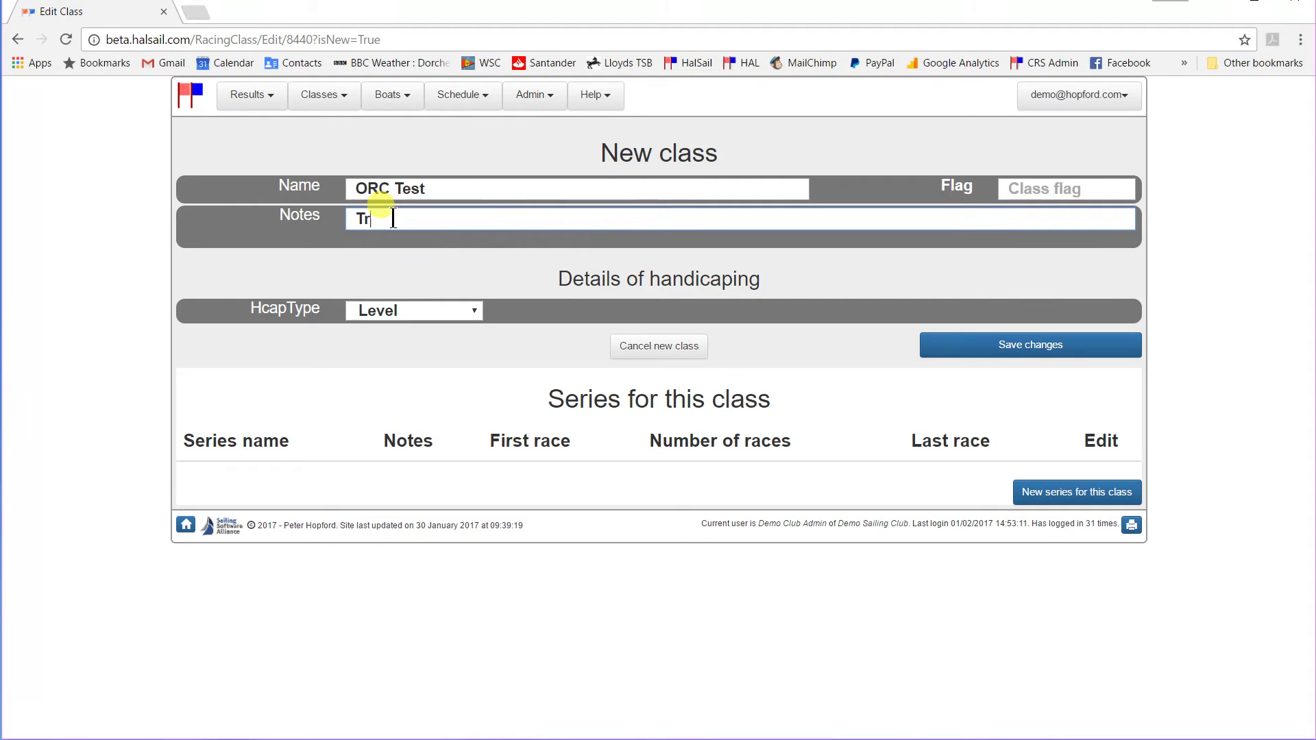
type("ials of triple numbers")
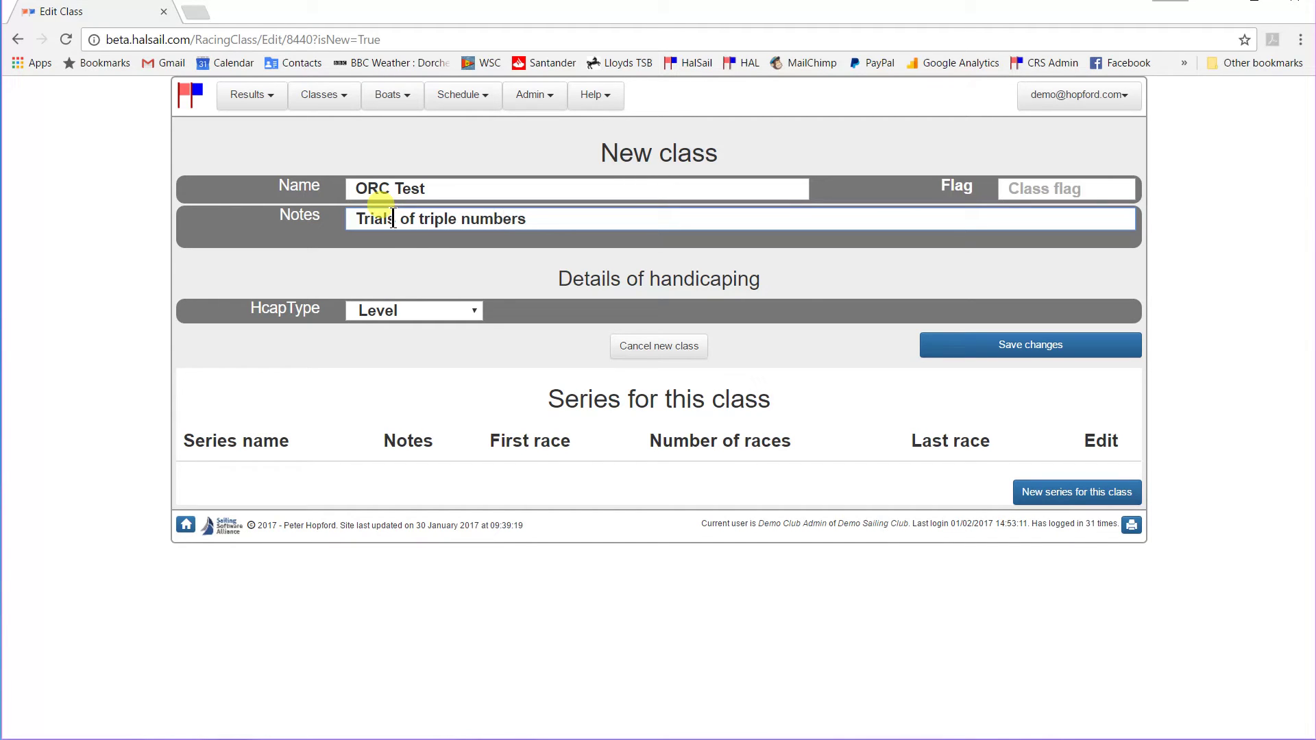
Step: Set handicap type to ORC, enable triple wind-strength ratings, and save the class
left_click(475, 312)
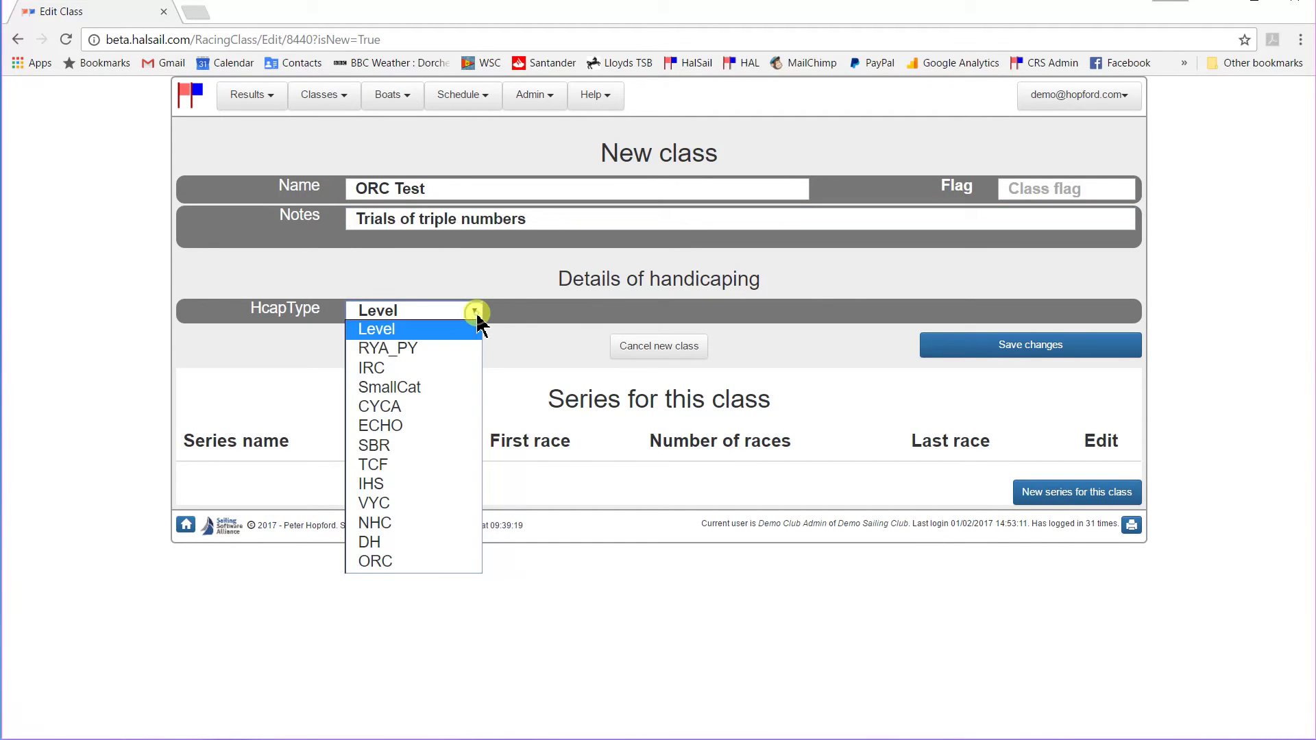
left_click(397, 562)
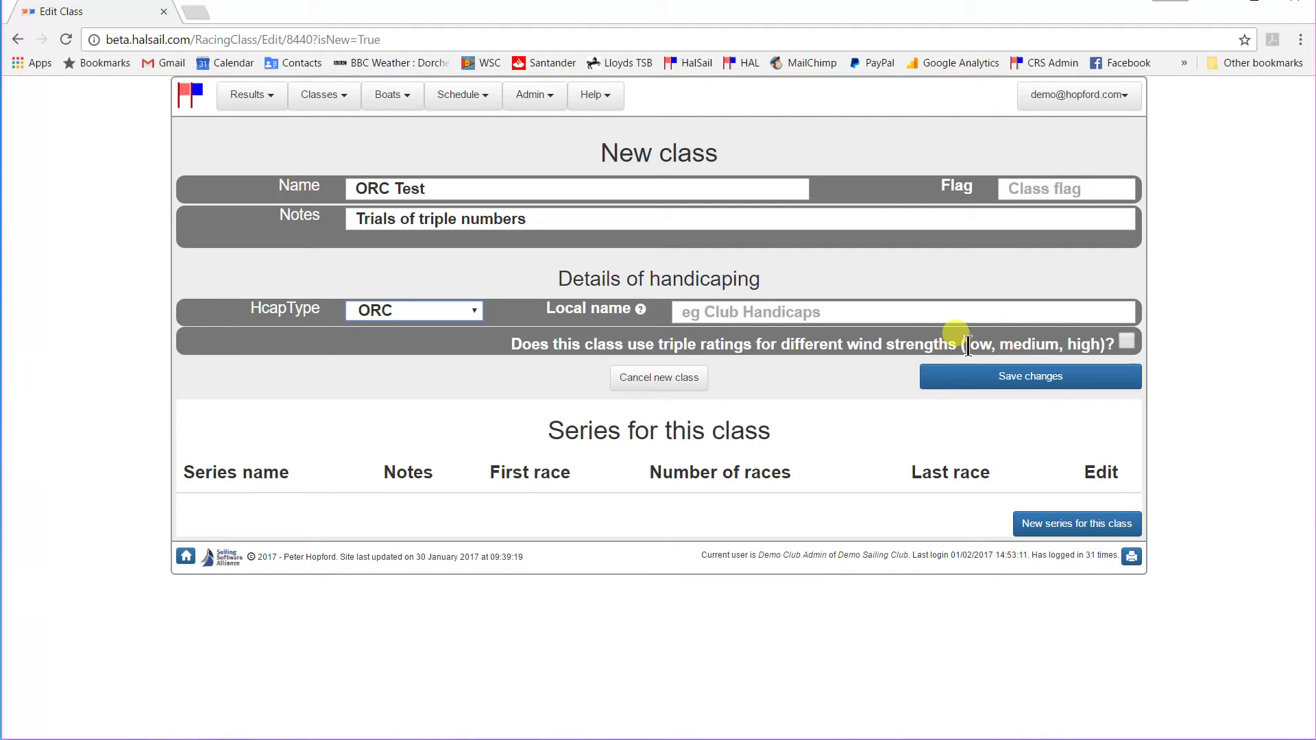
left_click(1126, 341)
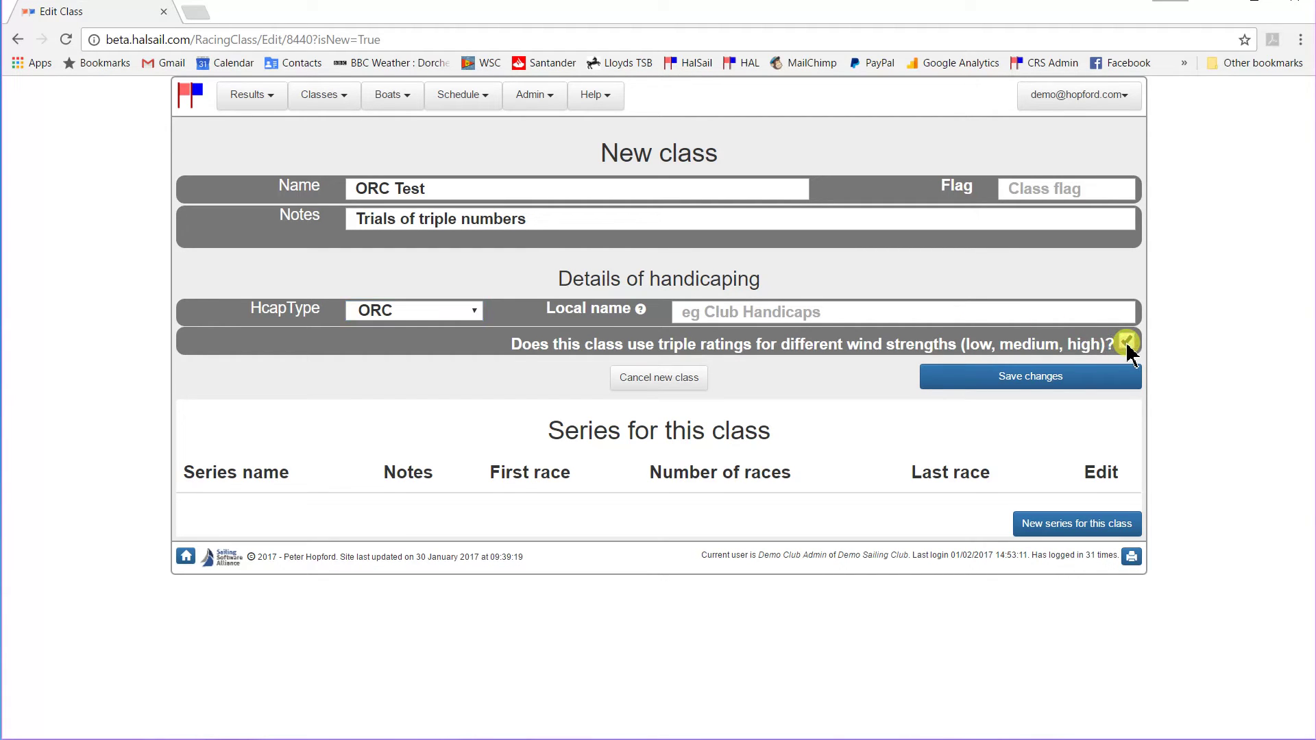
left_click(1031, 381)
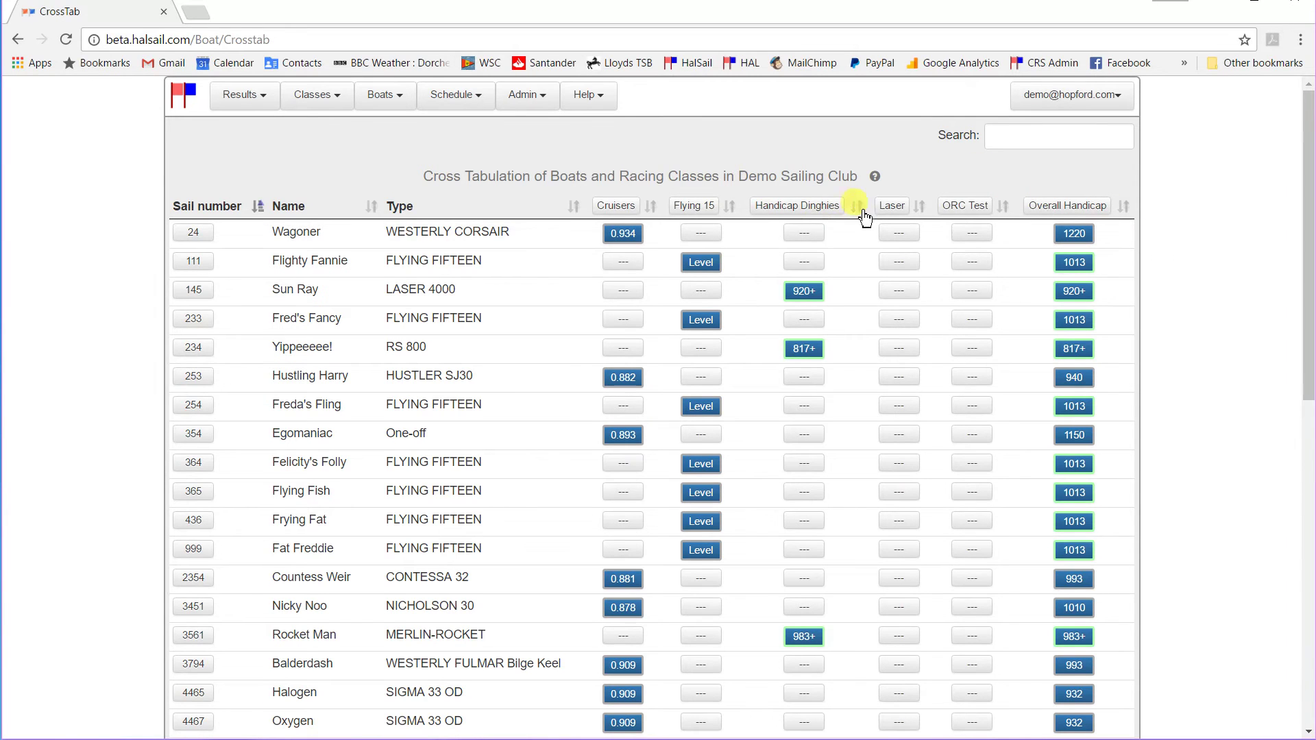
Step: Scroll the crosstab to locate the Sigma boats beside the empty ORC Test column
scroll(1244, 261, "down", 10)
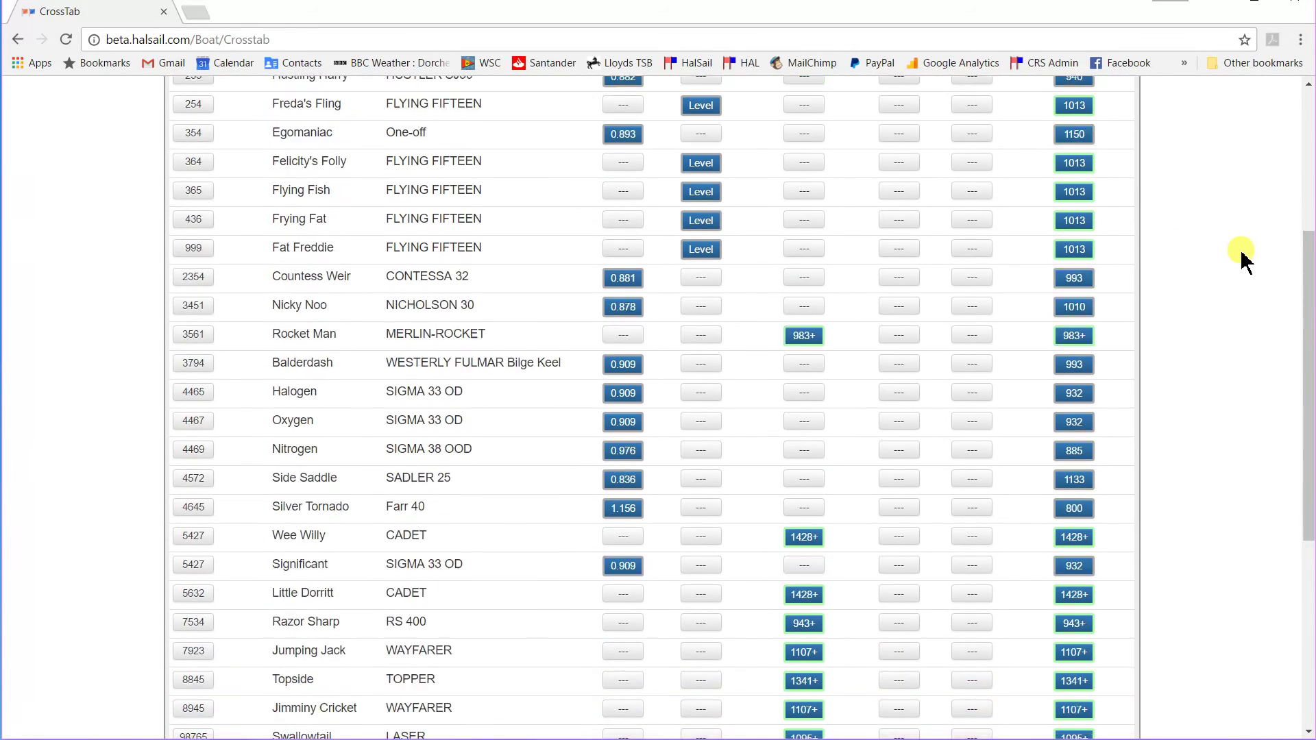
scroll(1244, 261, "up", 10)
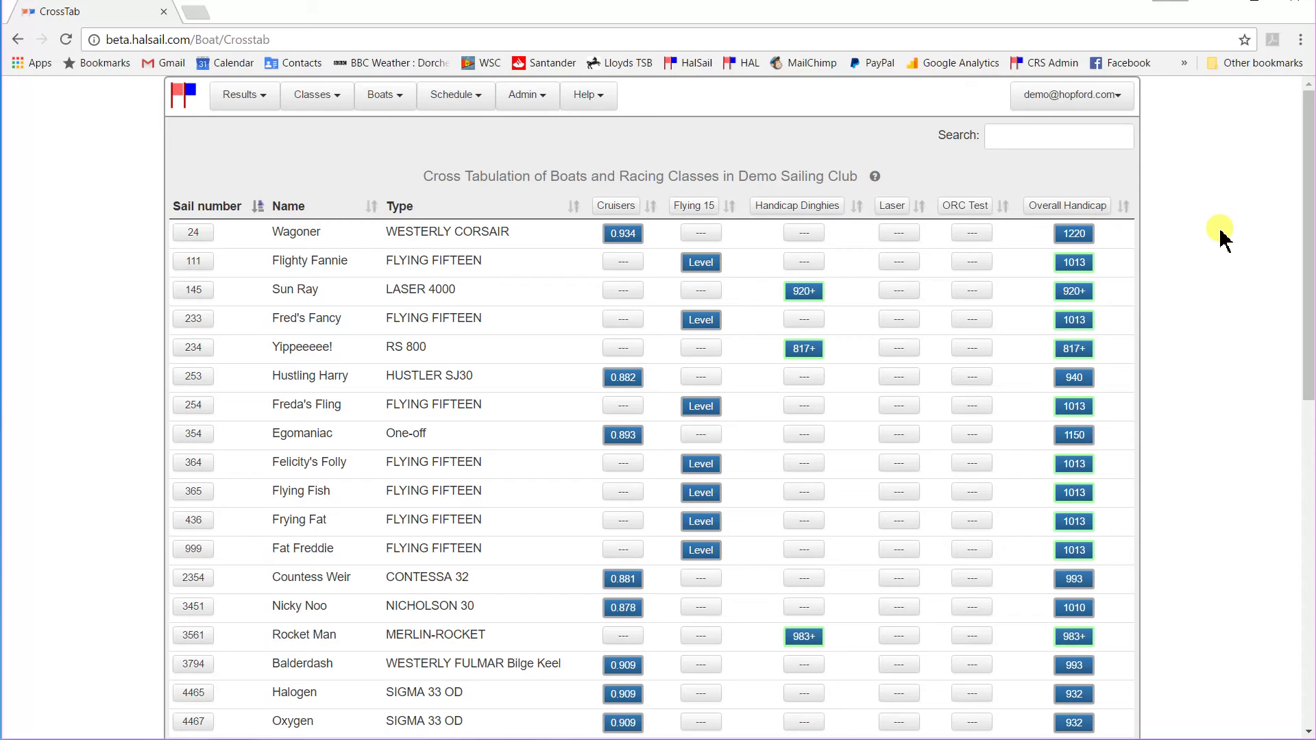
scroll(1220, 231, "down", 3)
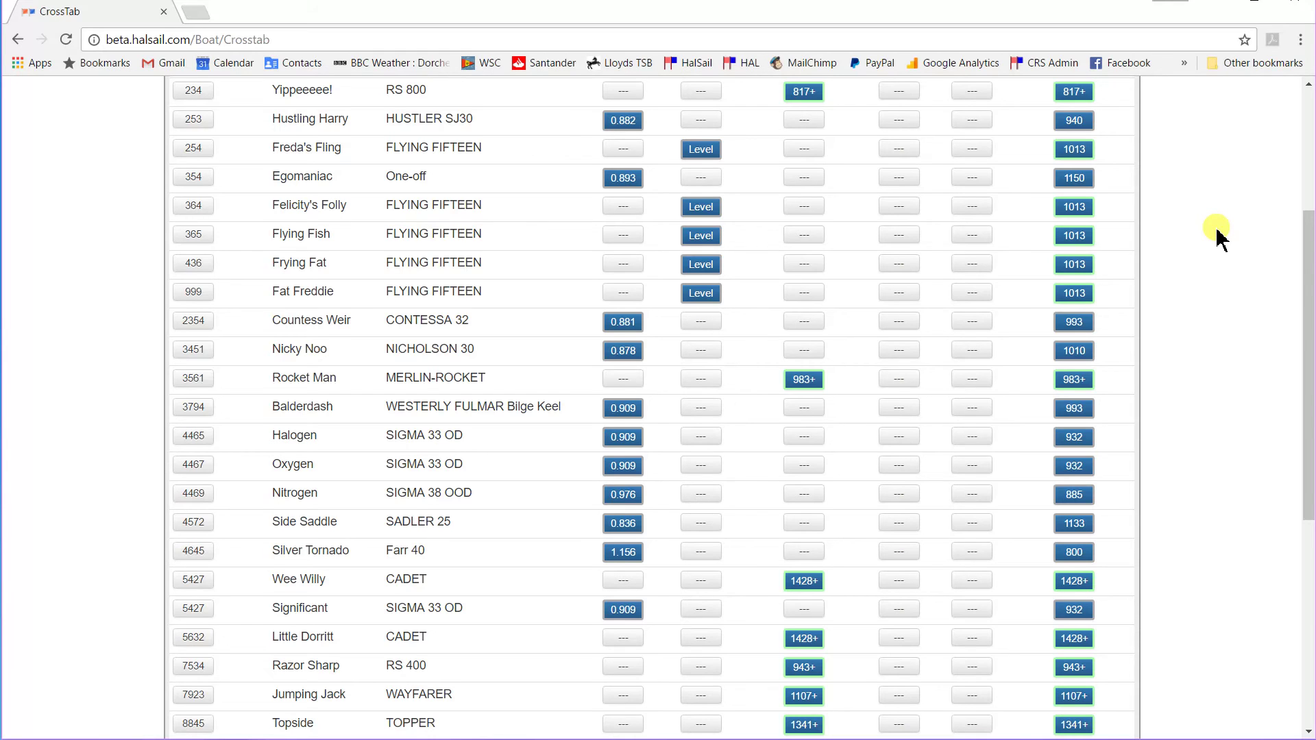
scroll(1220, 236, "down", 5)
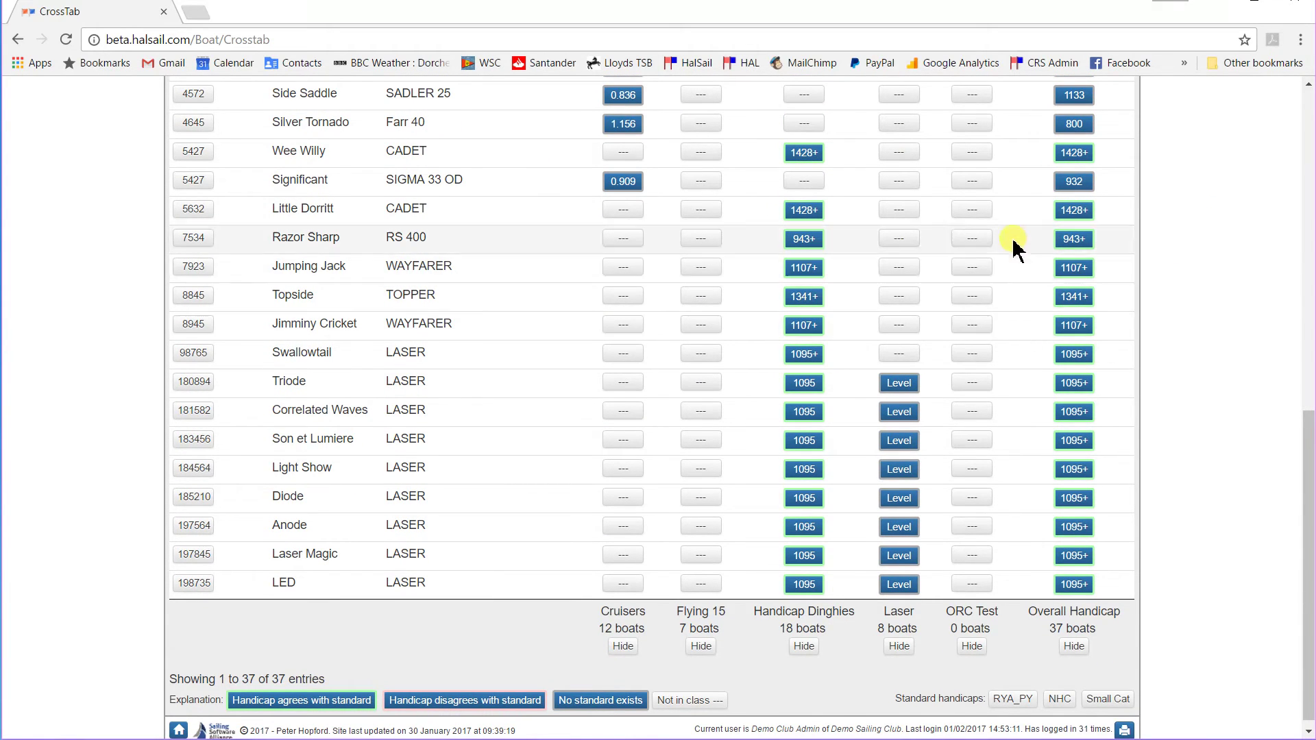
scroll(1199, 286, "up", 2)
scroll(1198, 286, "up", 3)
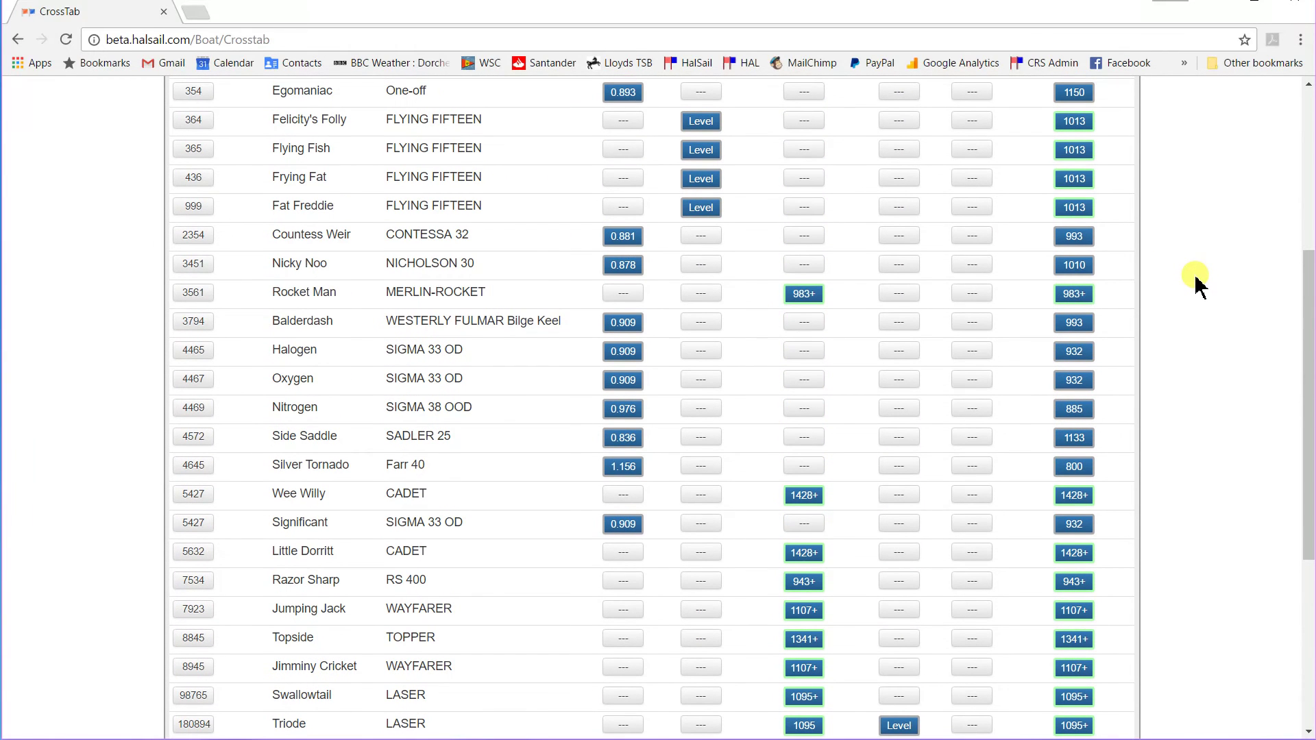
Step: Enter Halogen's (4465) ORC Test low handicap 0.900 and medium handicap 0.909
left_click(967, 352)
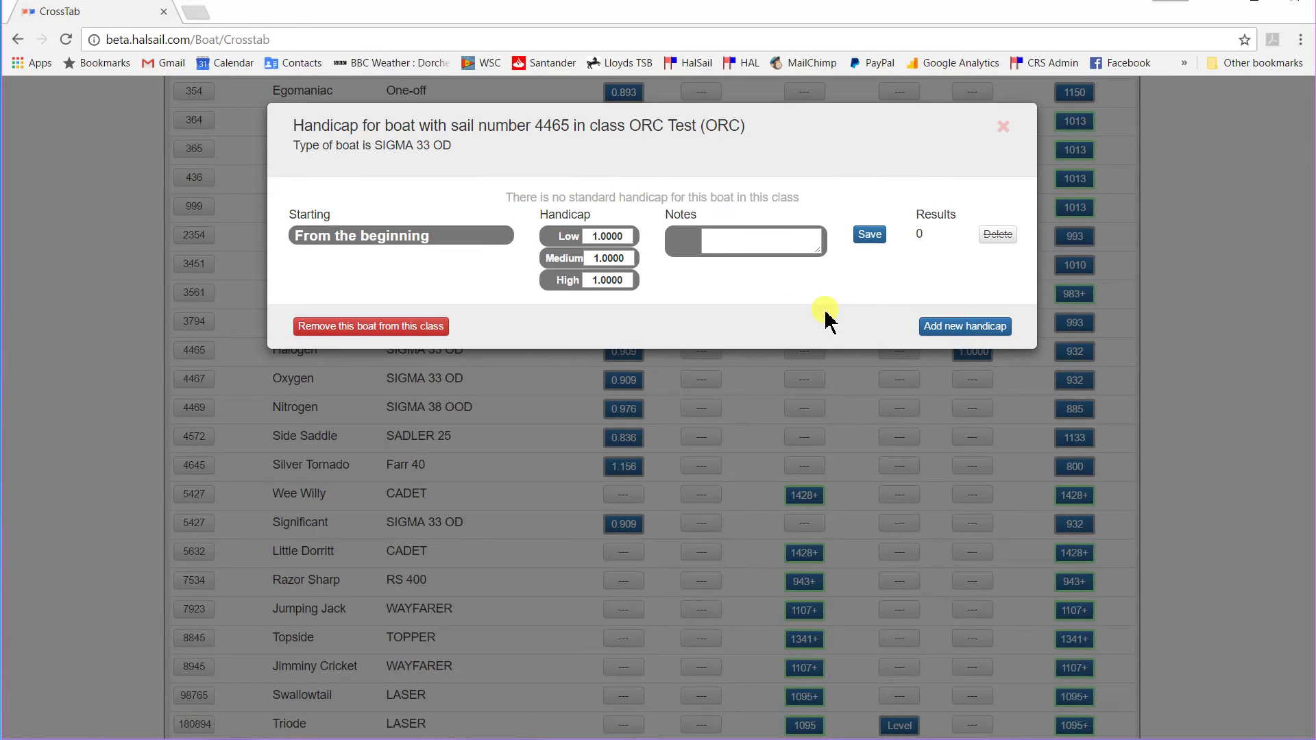
left_click_drag(629, 237, 546, 240)
left_click_drag(631, 258, 557, 261)
type(".909")
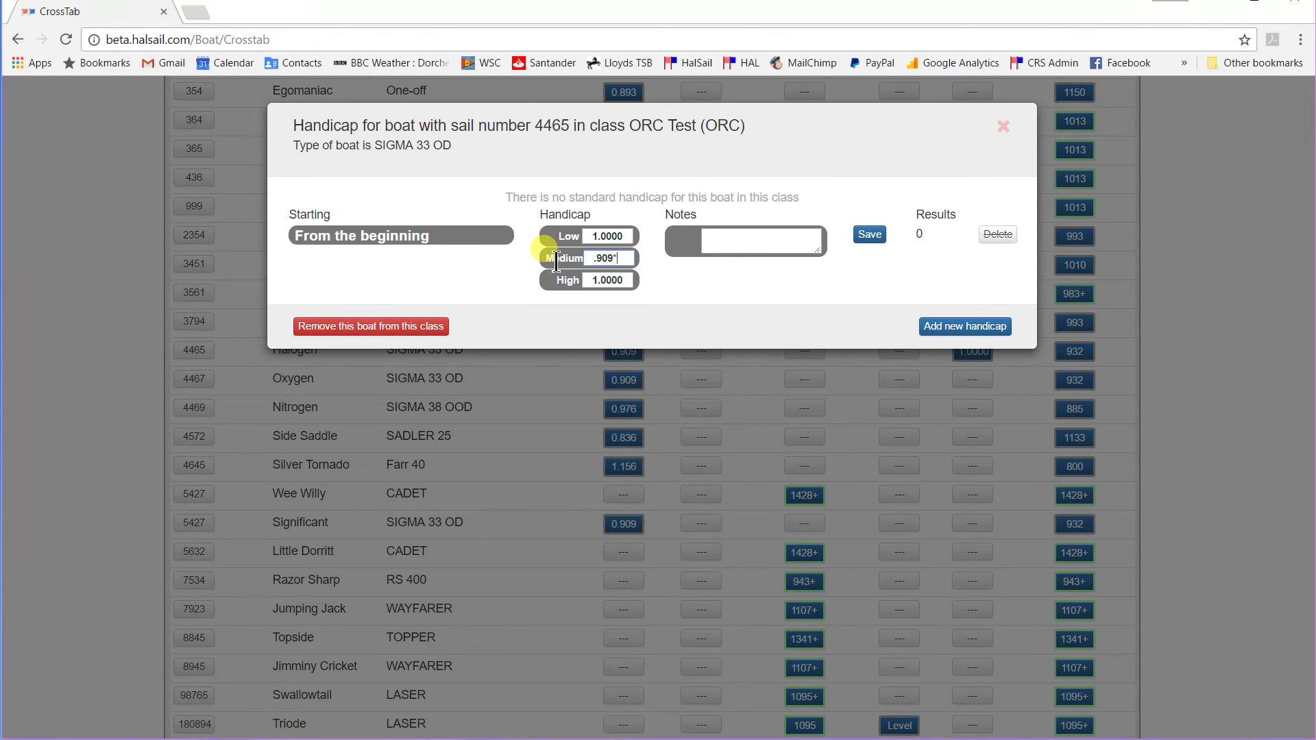
key("BackSpace")
left_click_drag(631, 237, 569, 243)
type(".900")
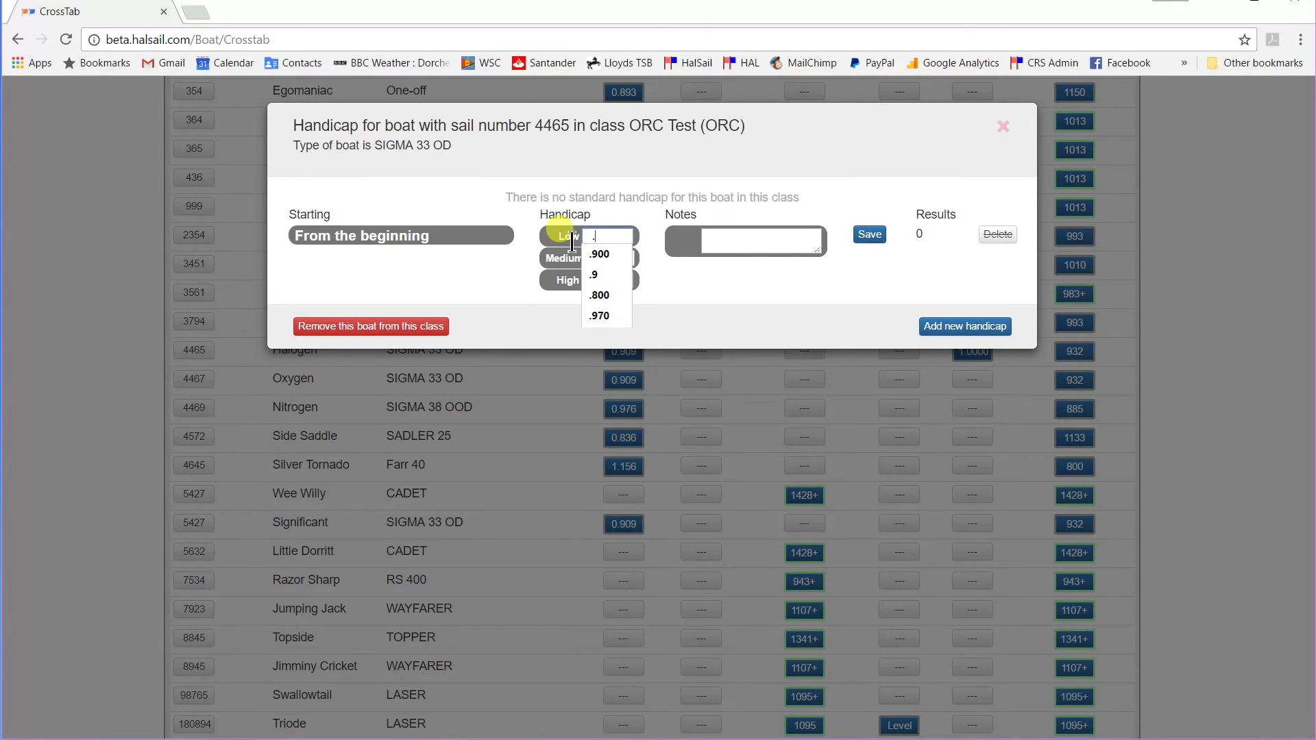
left_click(686, 288)
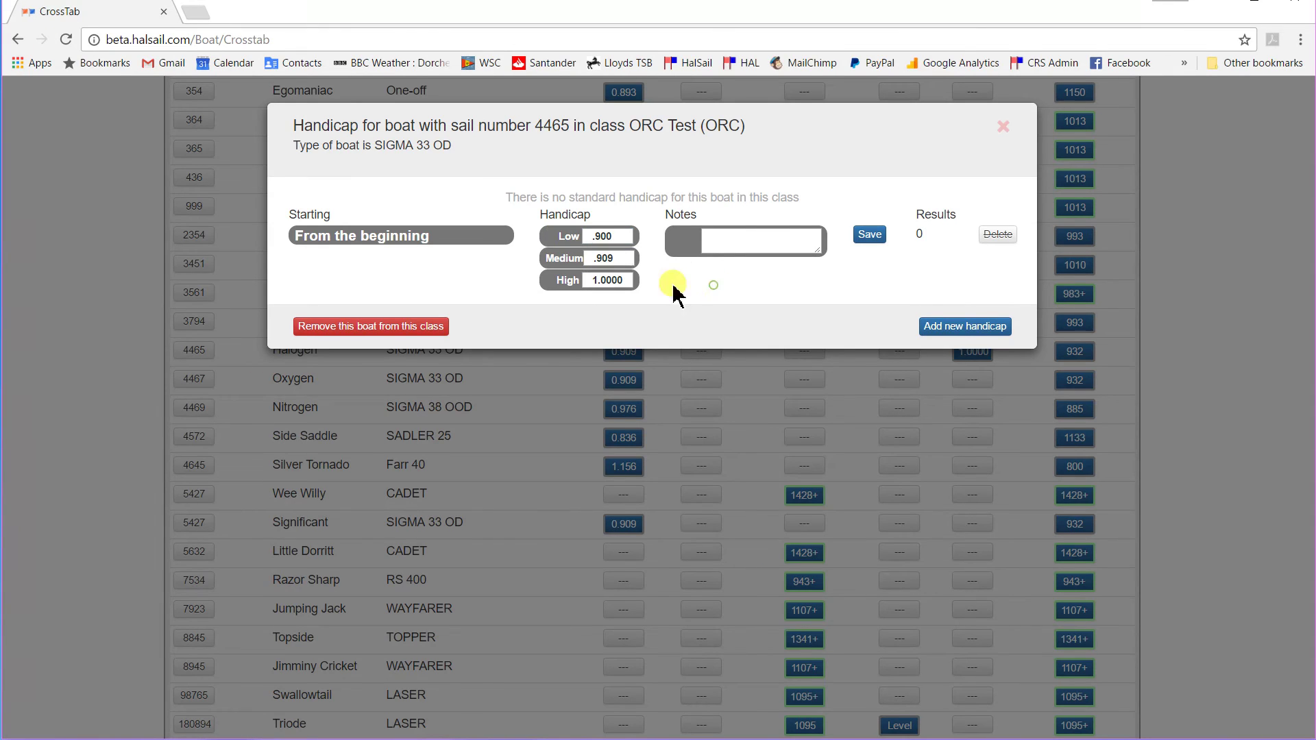
Step: Set Halogen's high handicap to 0.92, save, and recheck its three values
left_click_drag(625, 281, 564, 286)
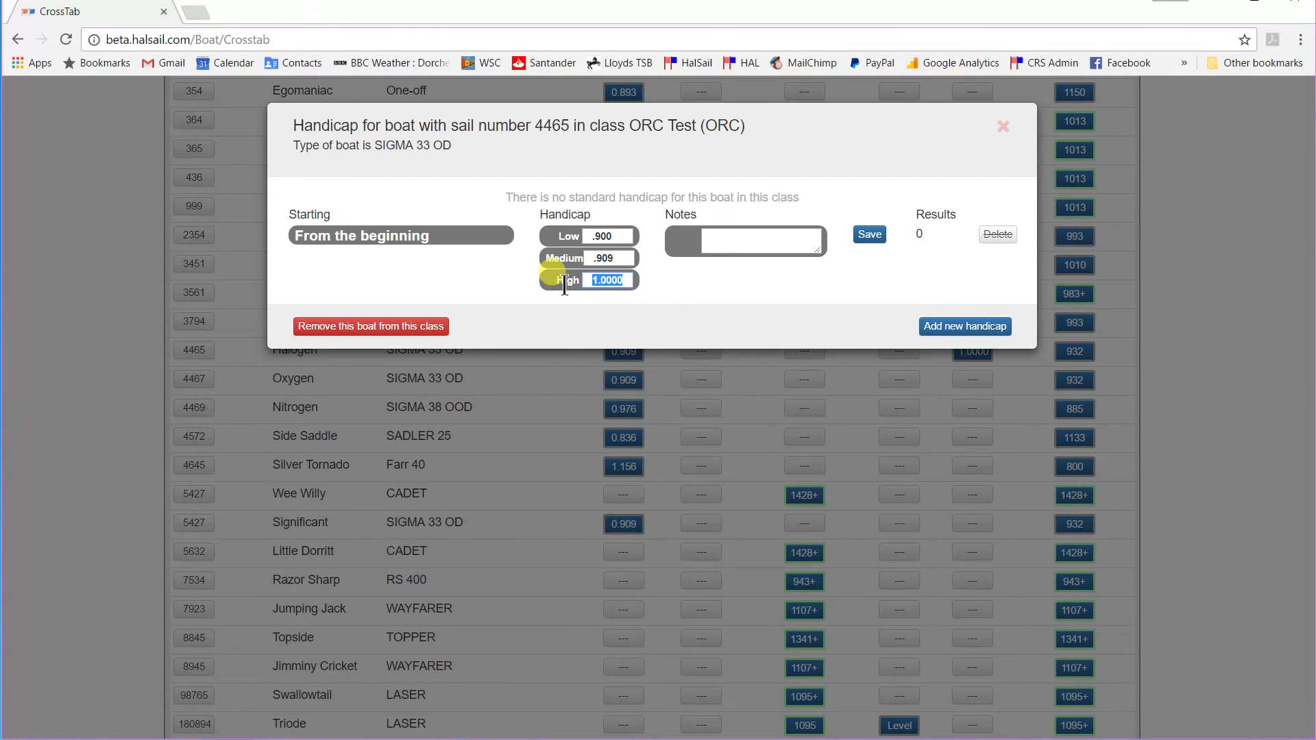
type(".92")
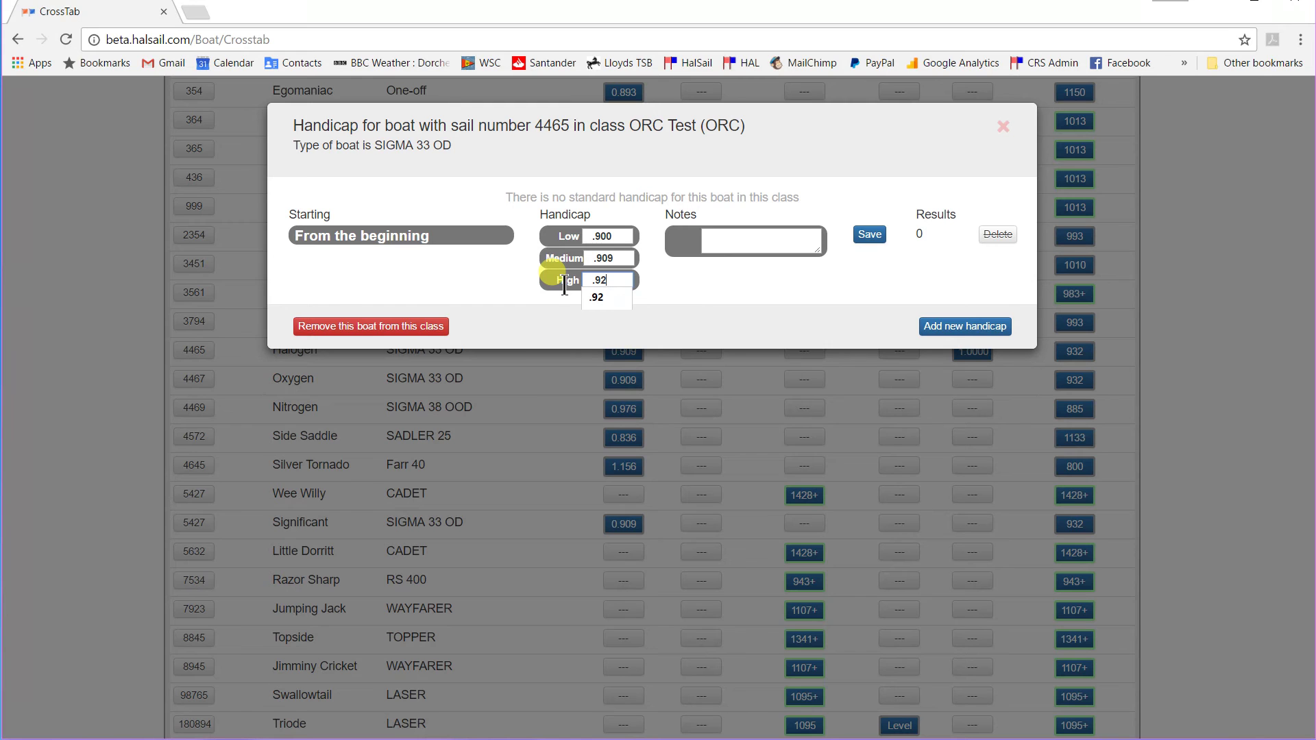
left_click(870, 235)
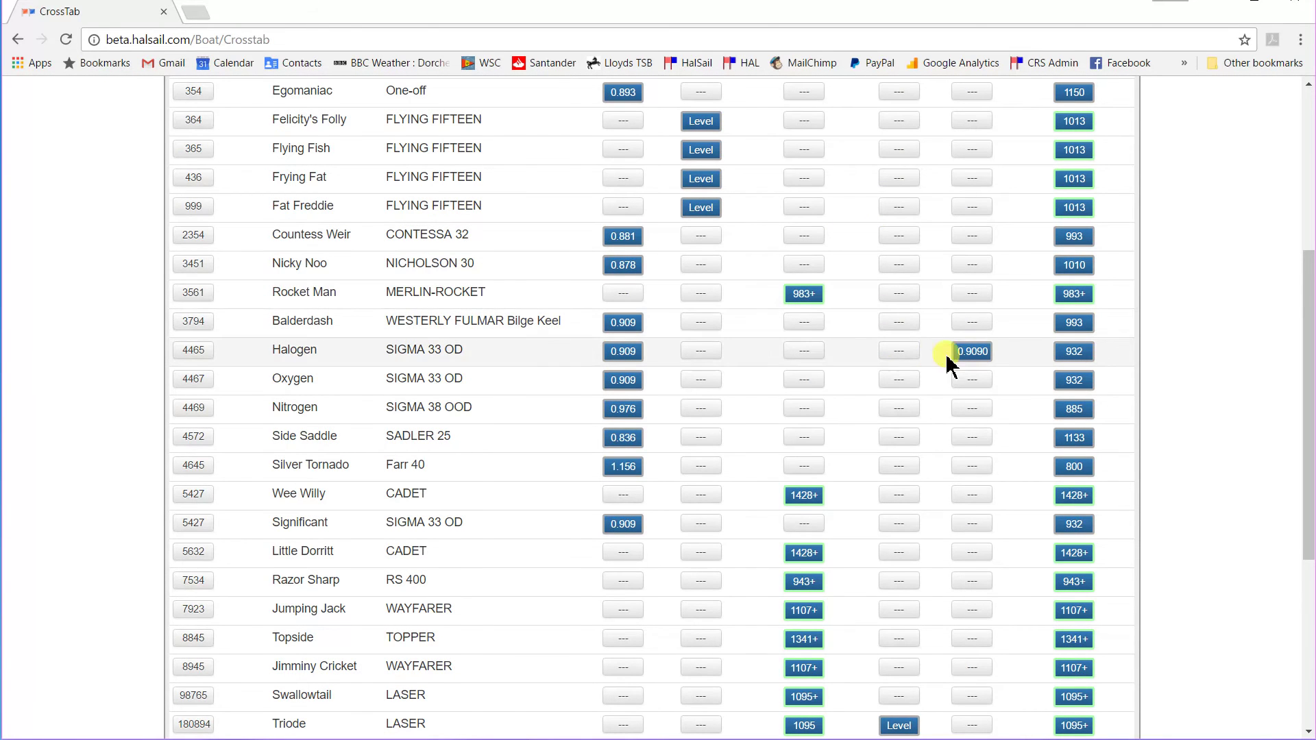
left_click(976, 359)
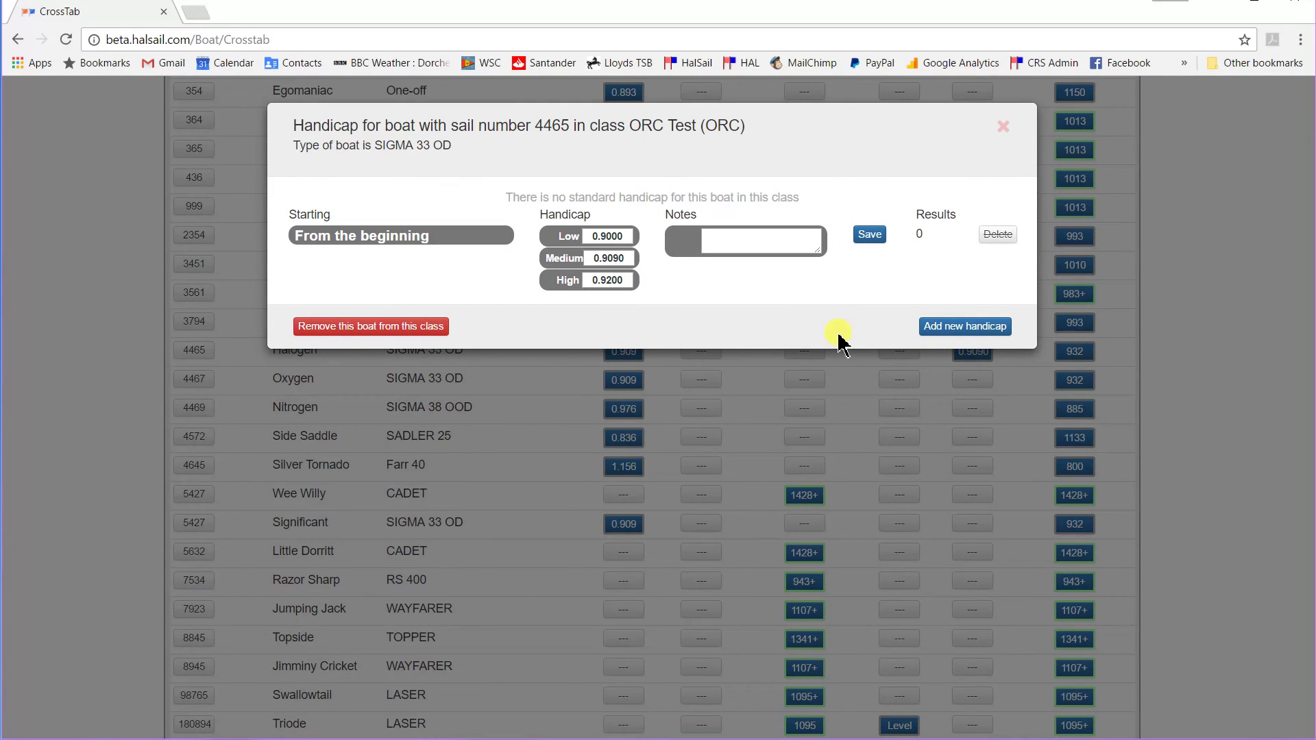
left_click(1002, 129)
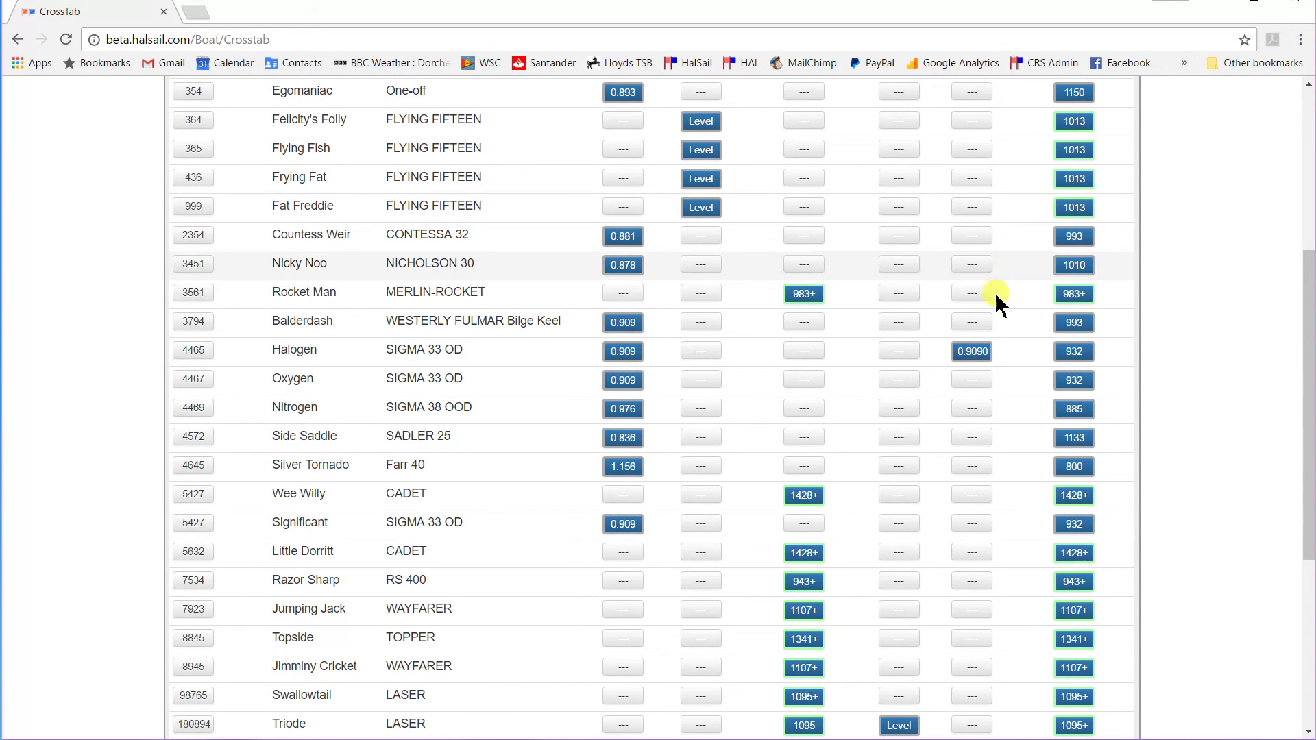
Step: Give Oxygen (4467) ORC Test handicaps 0.900, 0.909 and 0.92
left_click(972, 379)
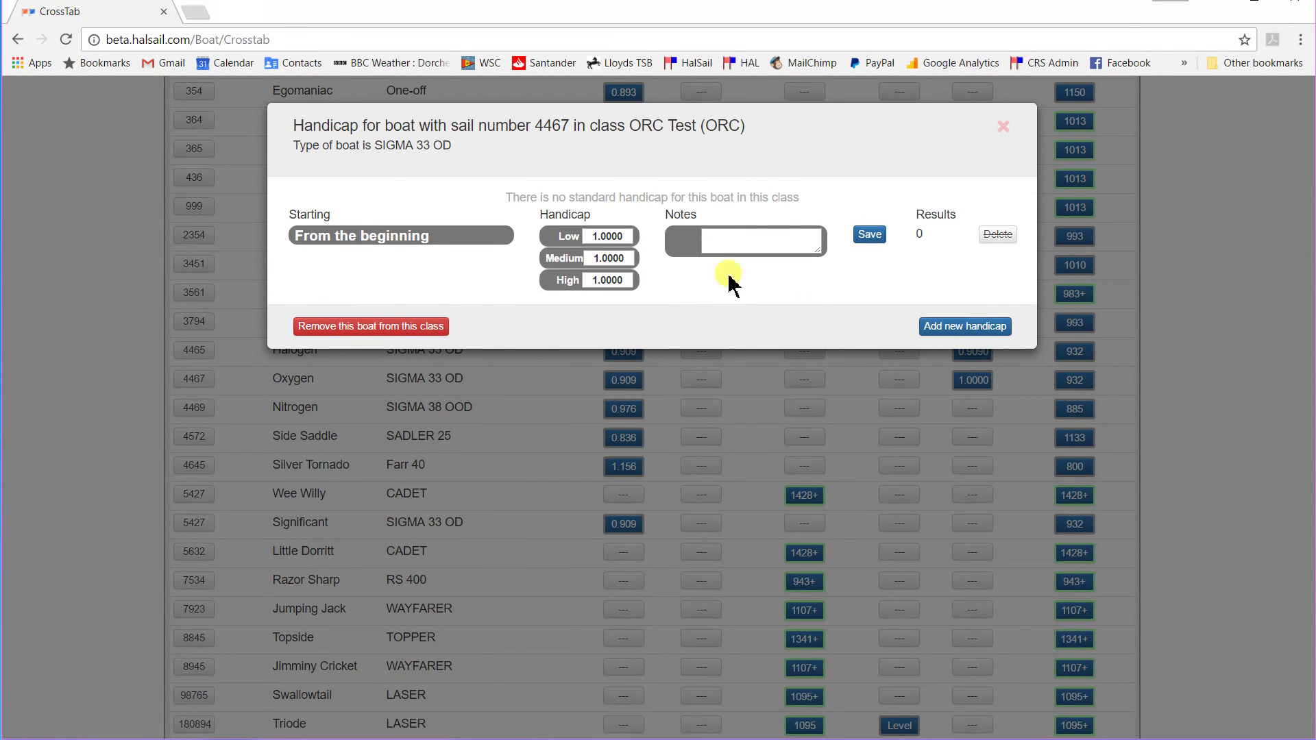
left_click_drag(627, 236, 562, 237)
type(".")
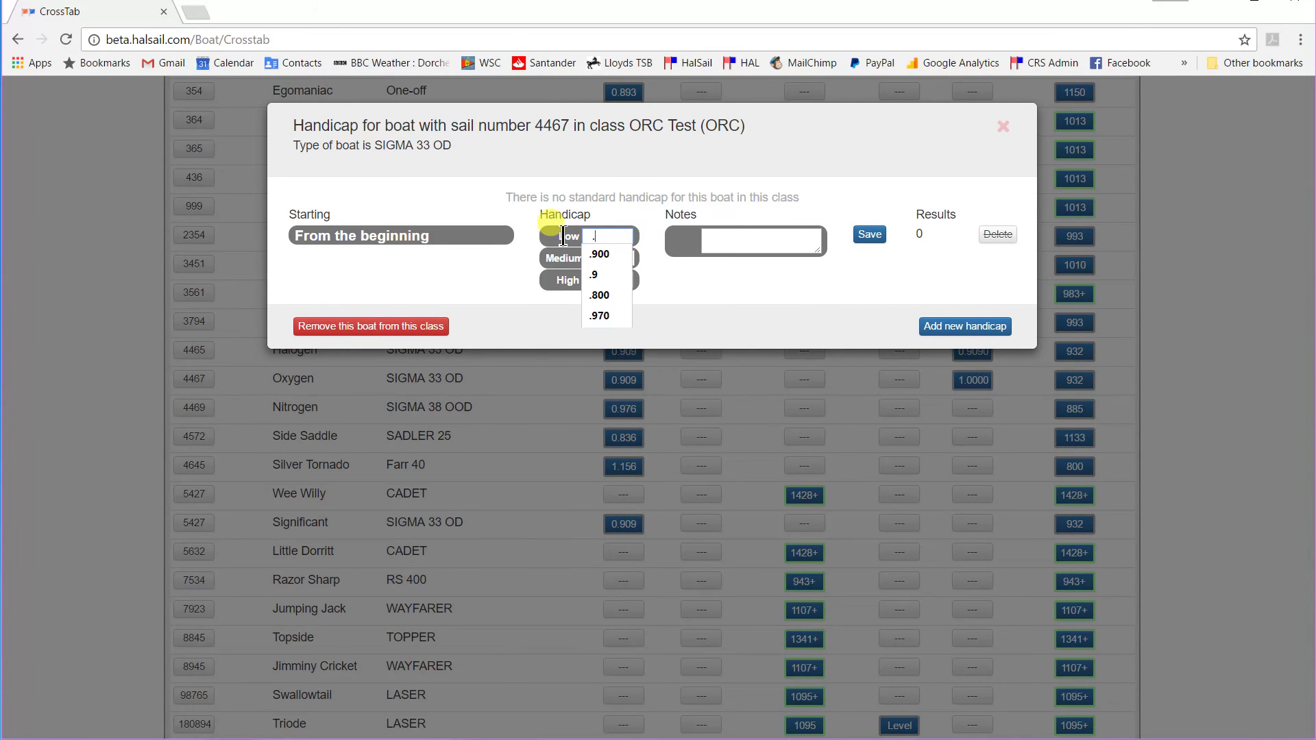
type("900")
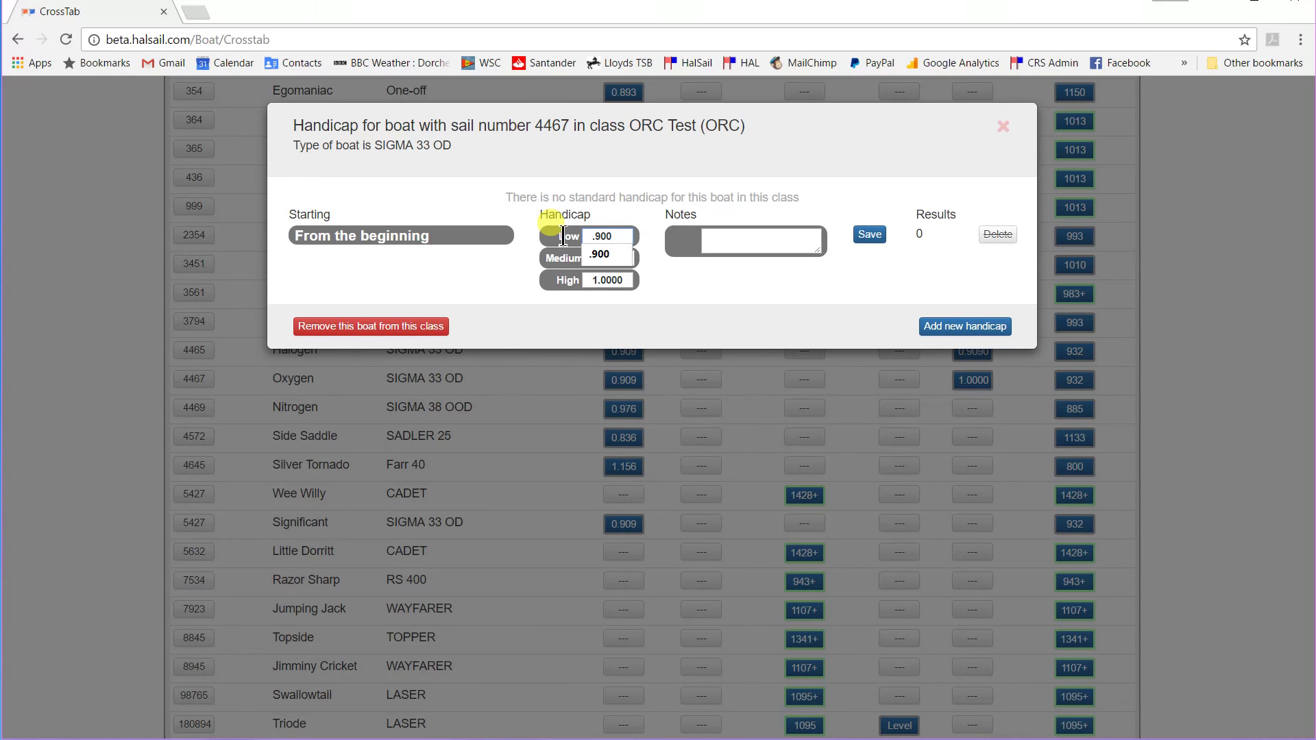
key("Tab")
type(".909")
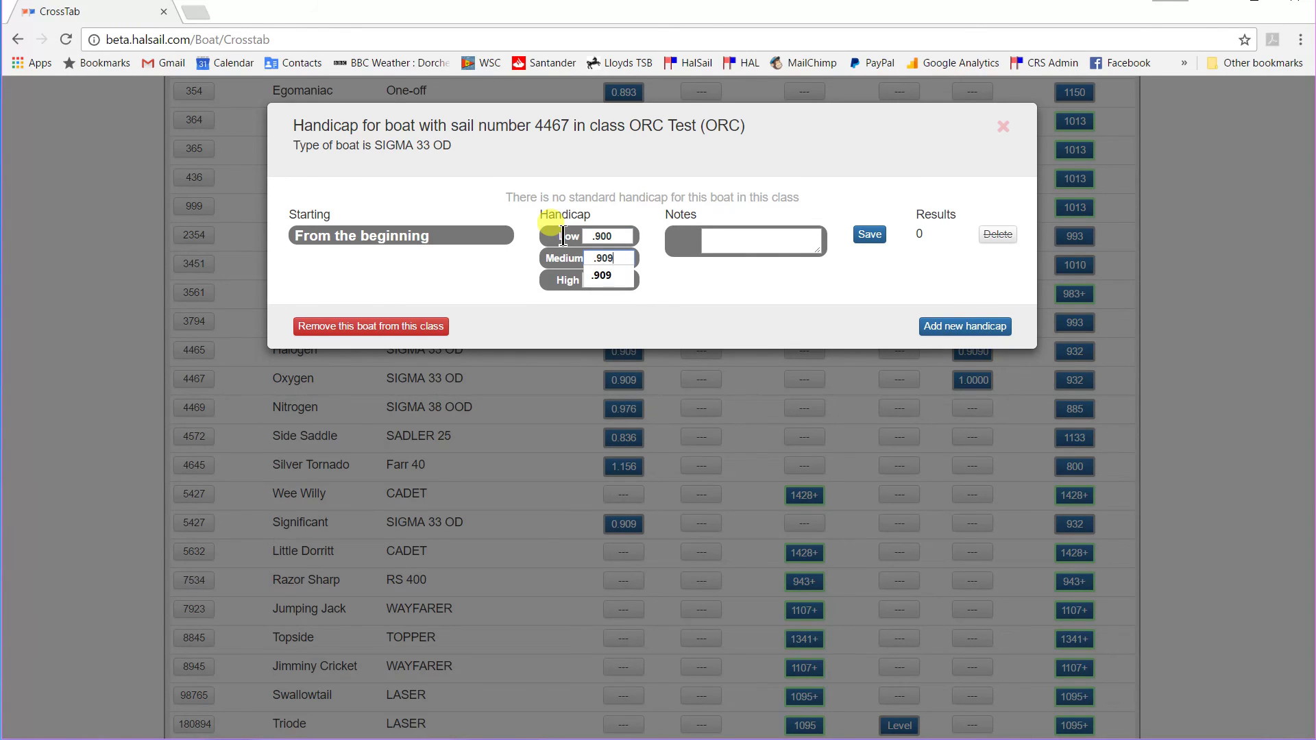
key("Tab")
type(".92")
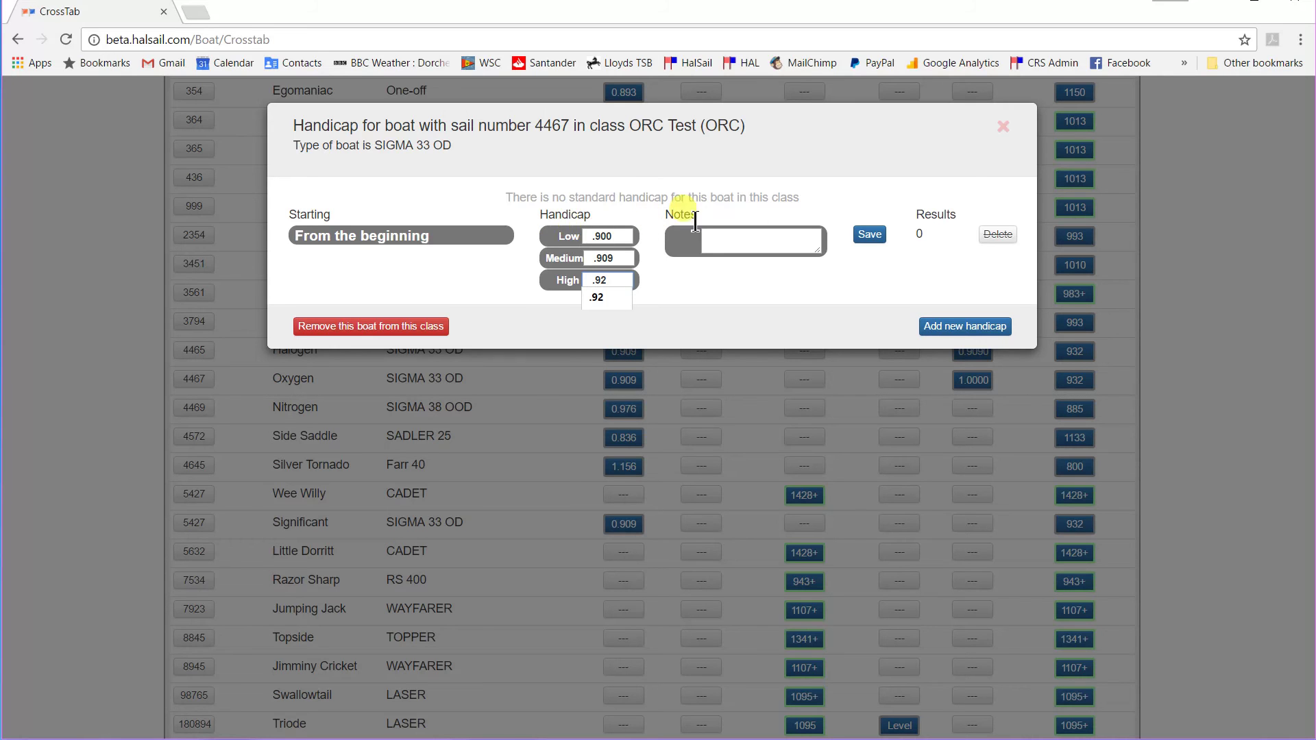
left_click(870, 234)
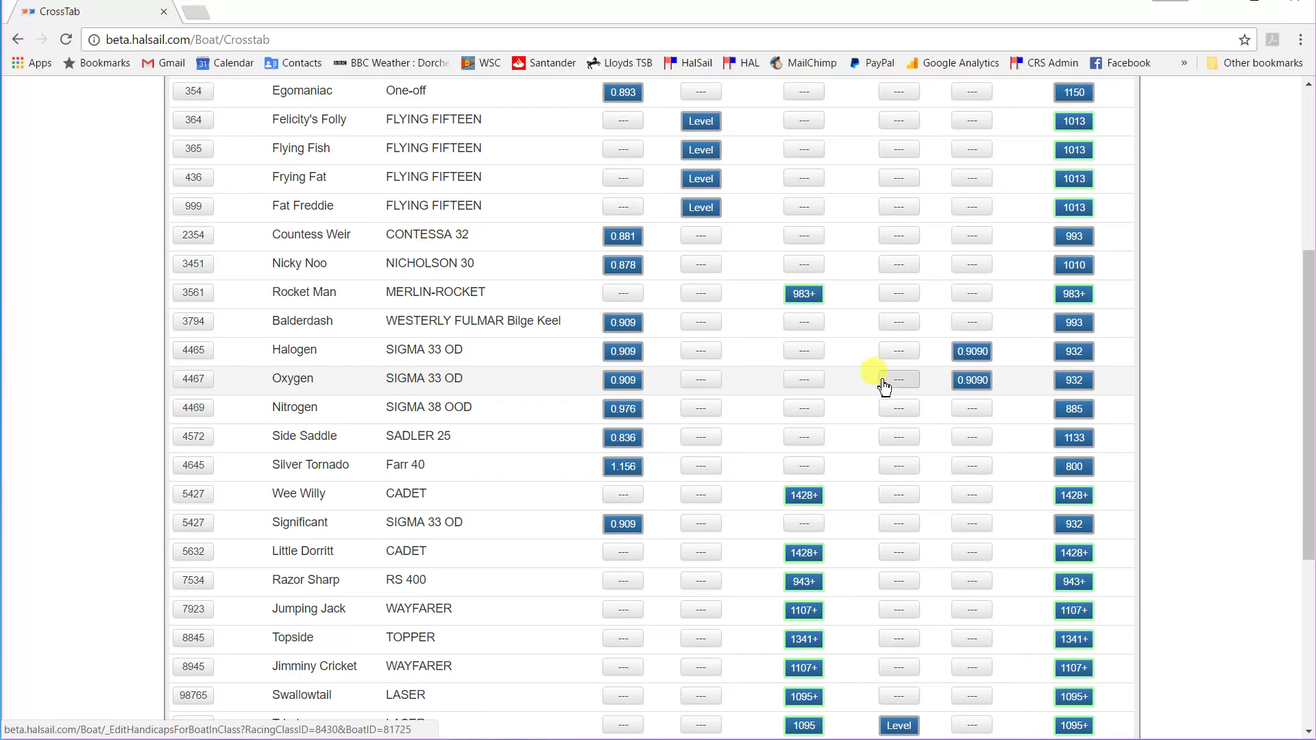
Step: Give Nitrogen (4469) ORC Test handicaps 0.95, 0.96 and 0.97
left_click(972, 409)
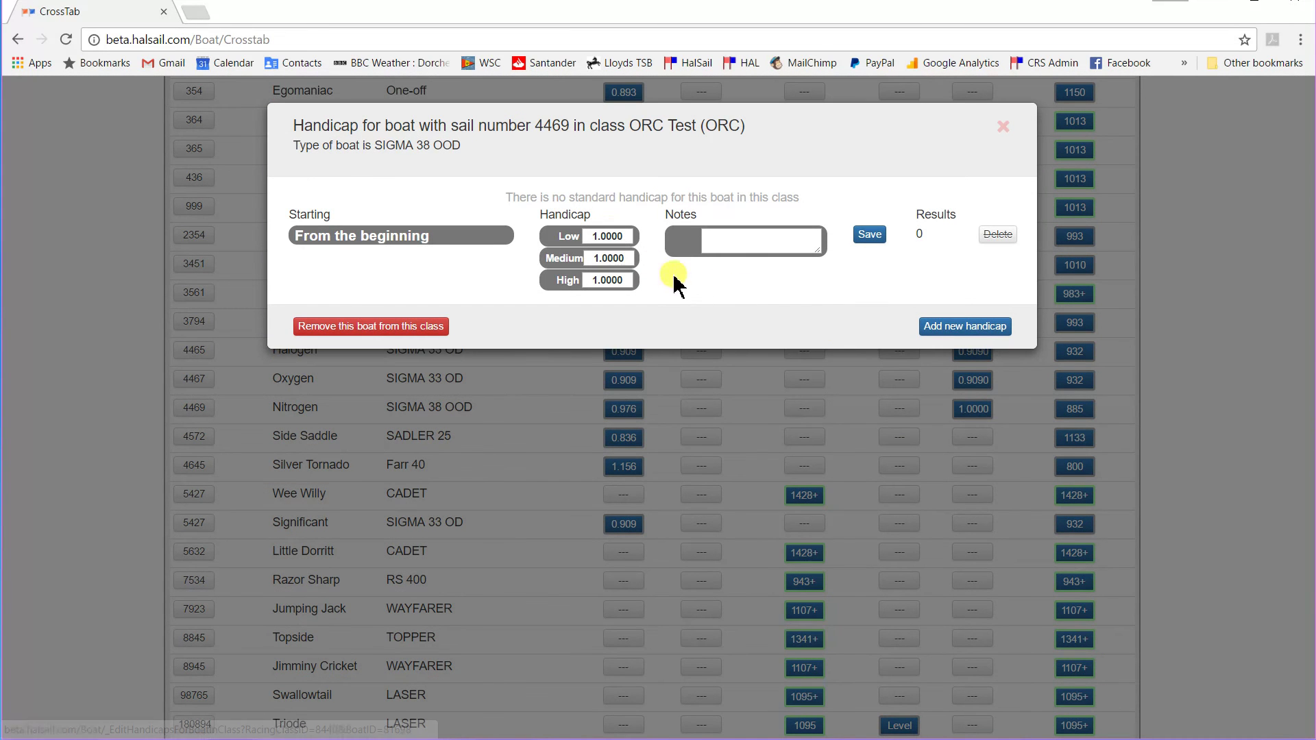
left_click_drag(629, 236, 529, 228)
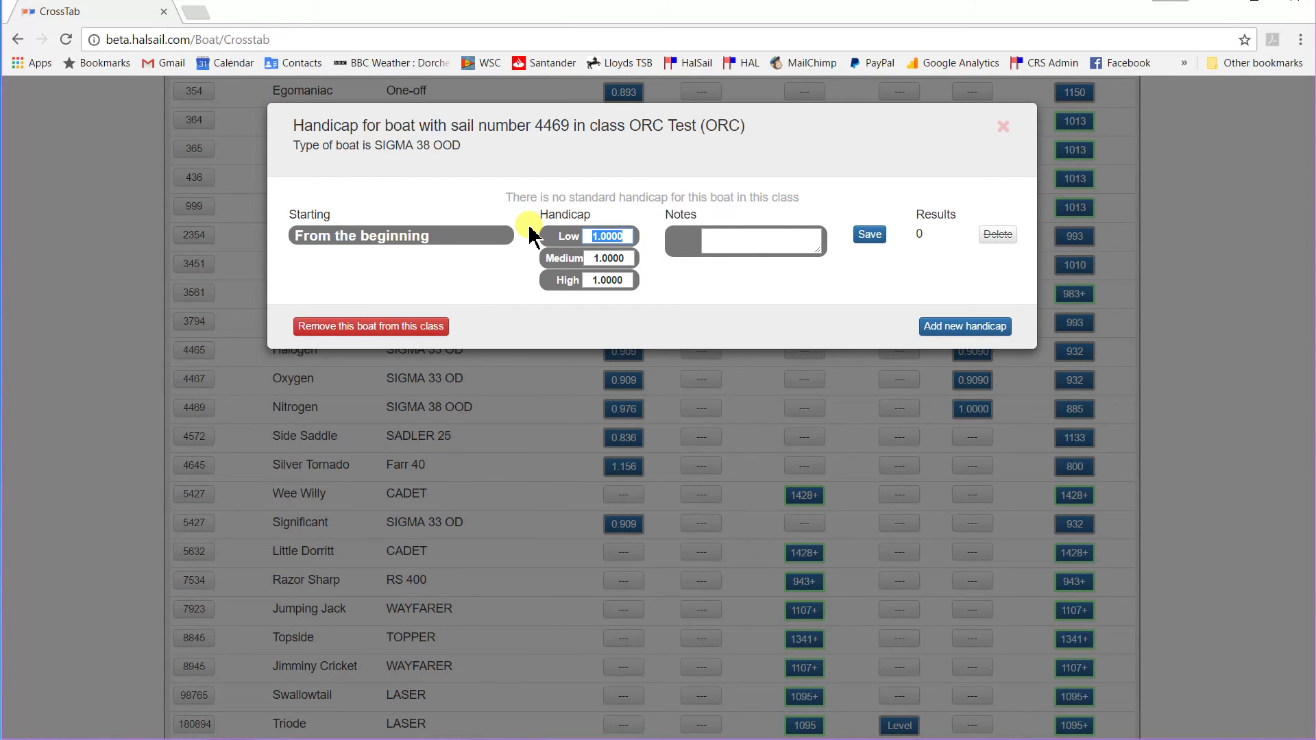
type(".95")
key("Tab")
type(".96")
key("Tab")
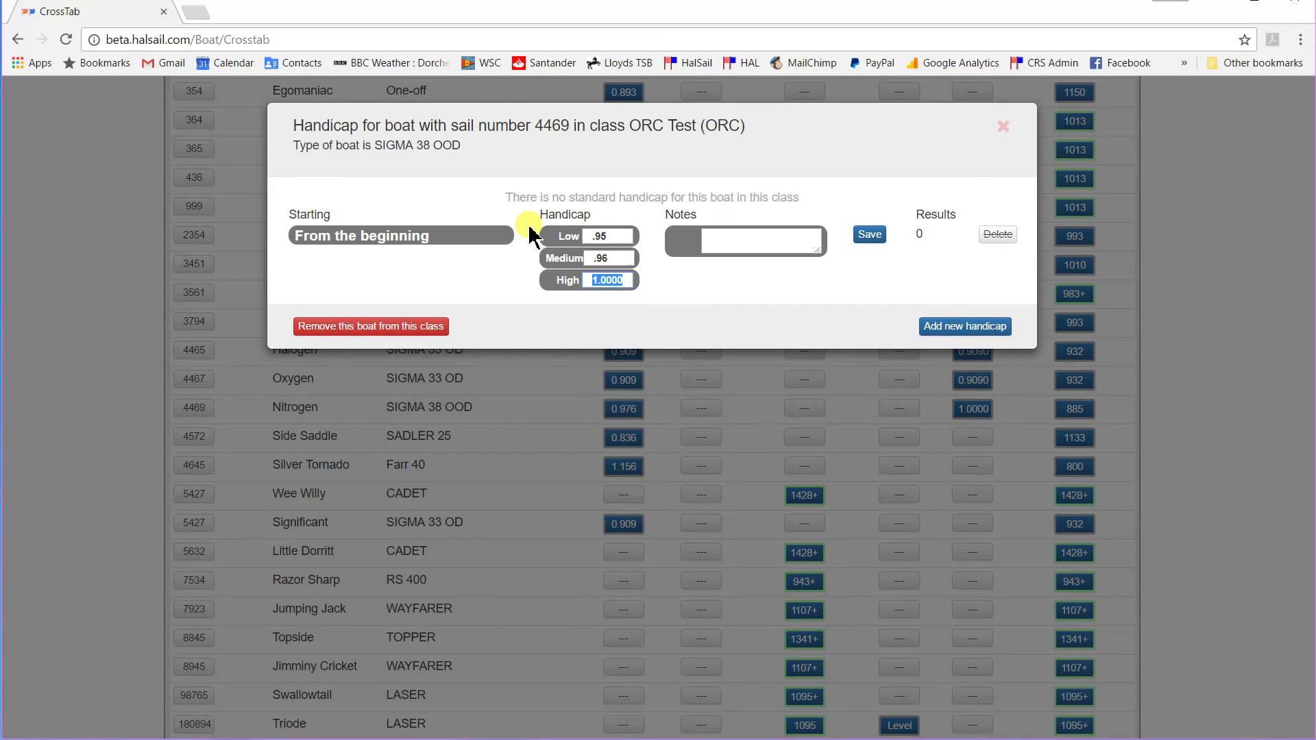
type(".97")
left_click(868, 234)
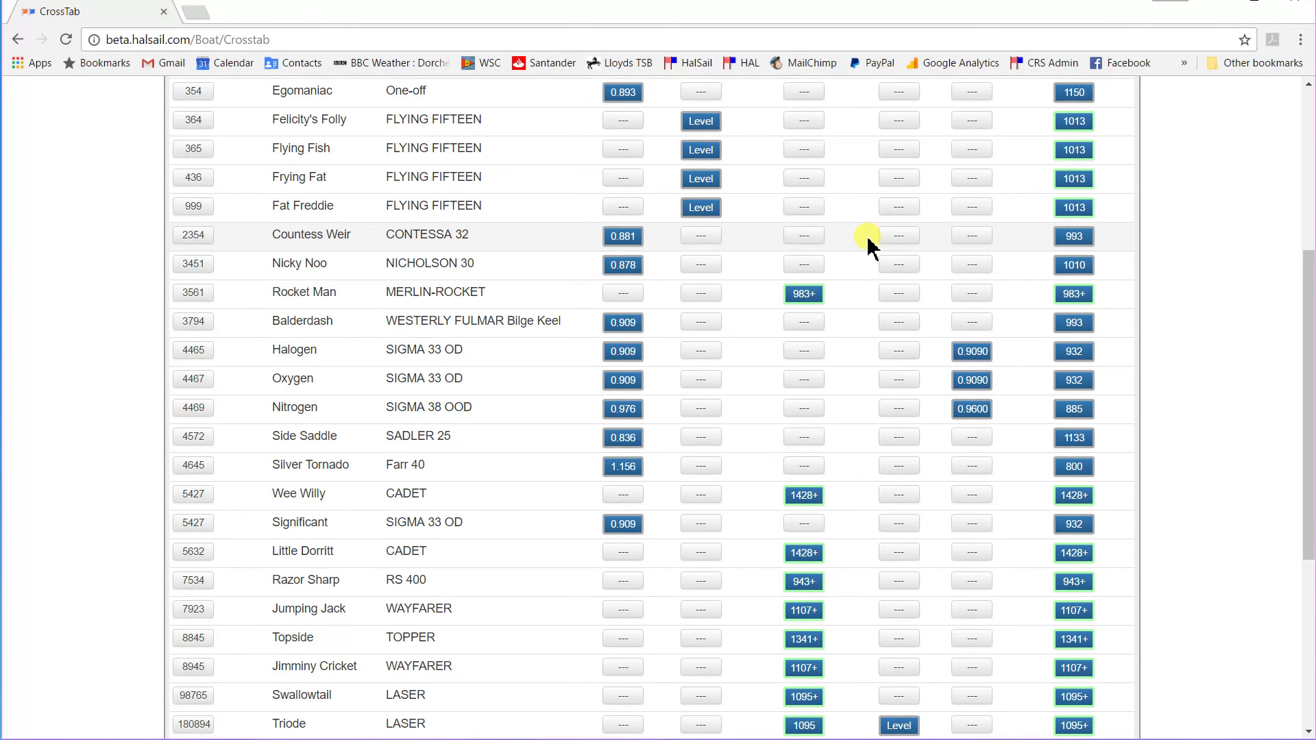
Step: Give Silver Tornado (4645) ORC Test handicaps 1.15, 1.156 and 1.156
left_click(972, 466)
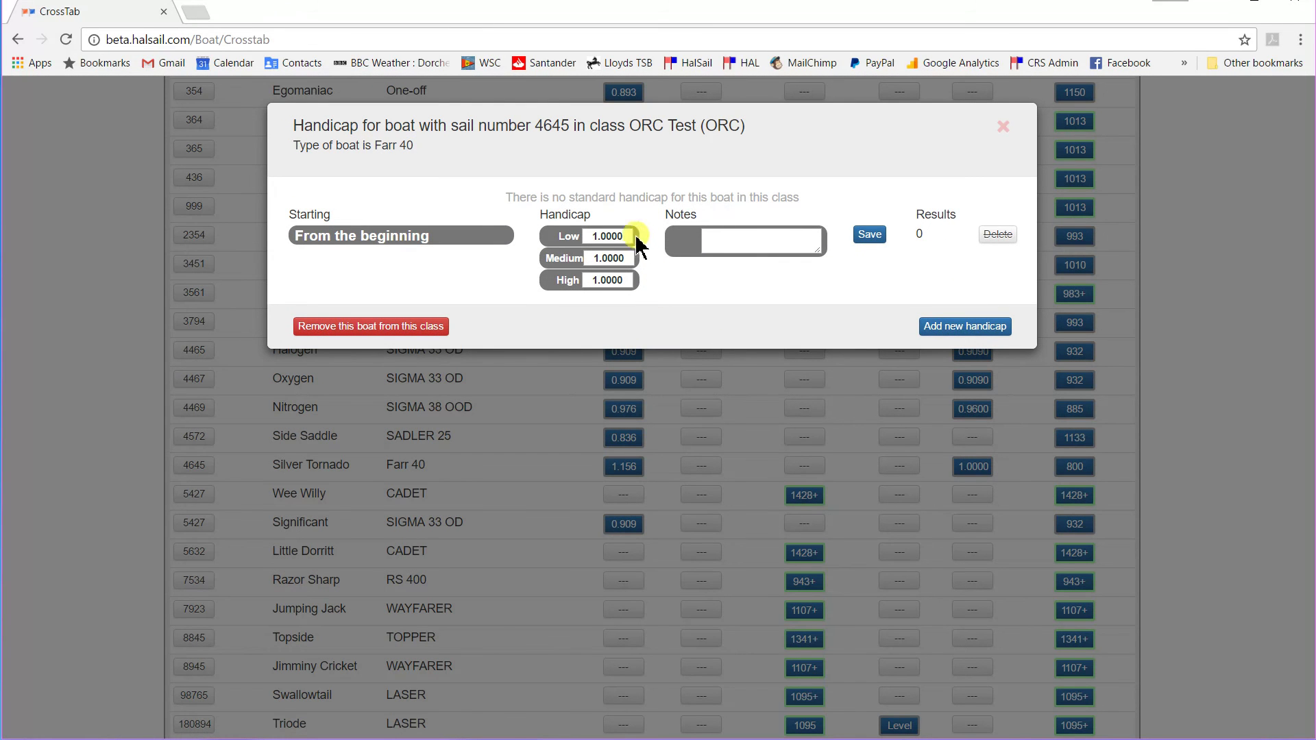
left_click_drag(629, 236, 516, 235)
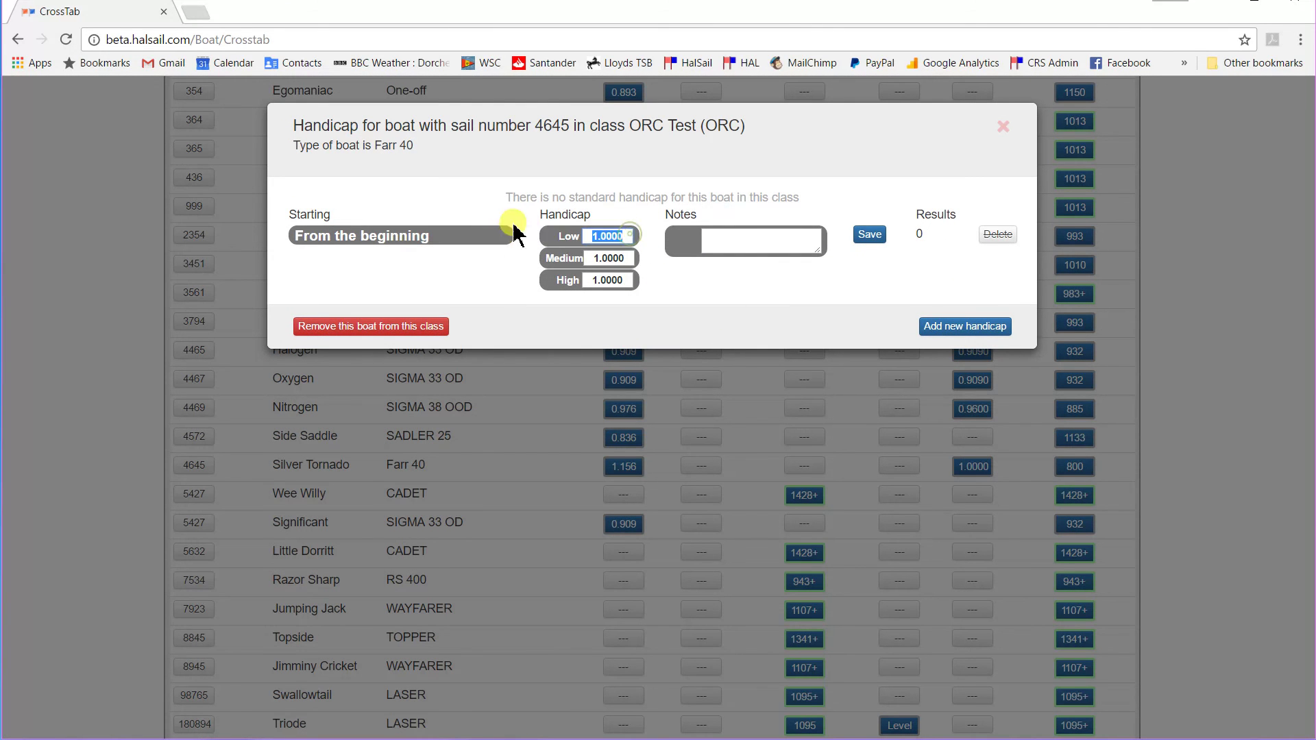
type("1.15")
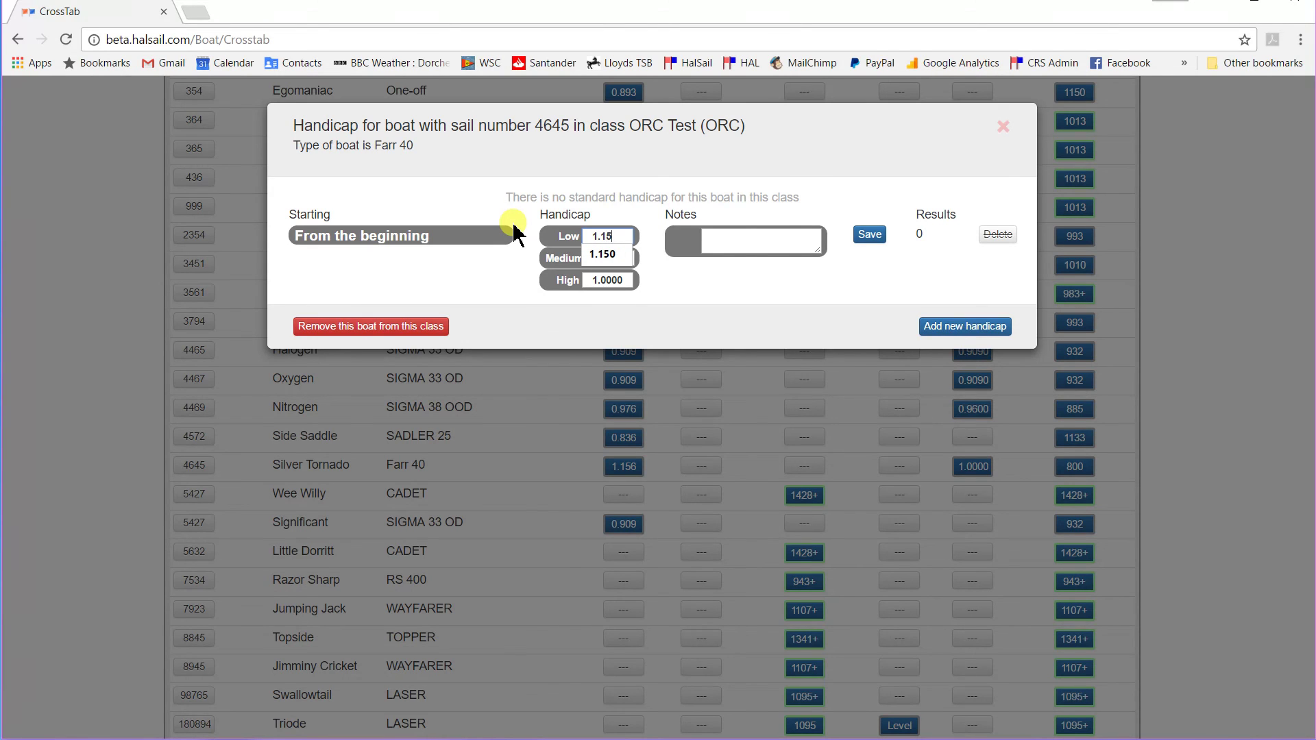
key("Tab")
type("1.156")
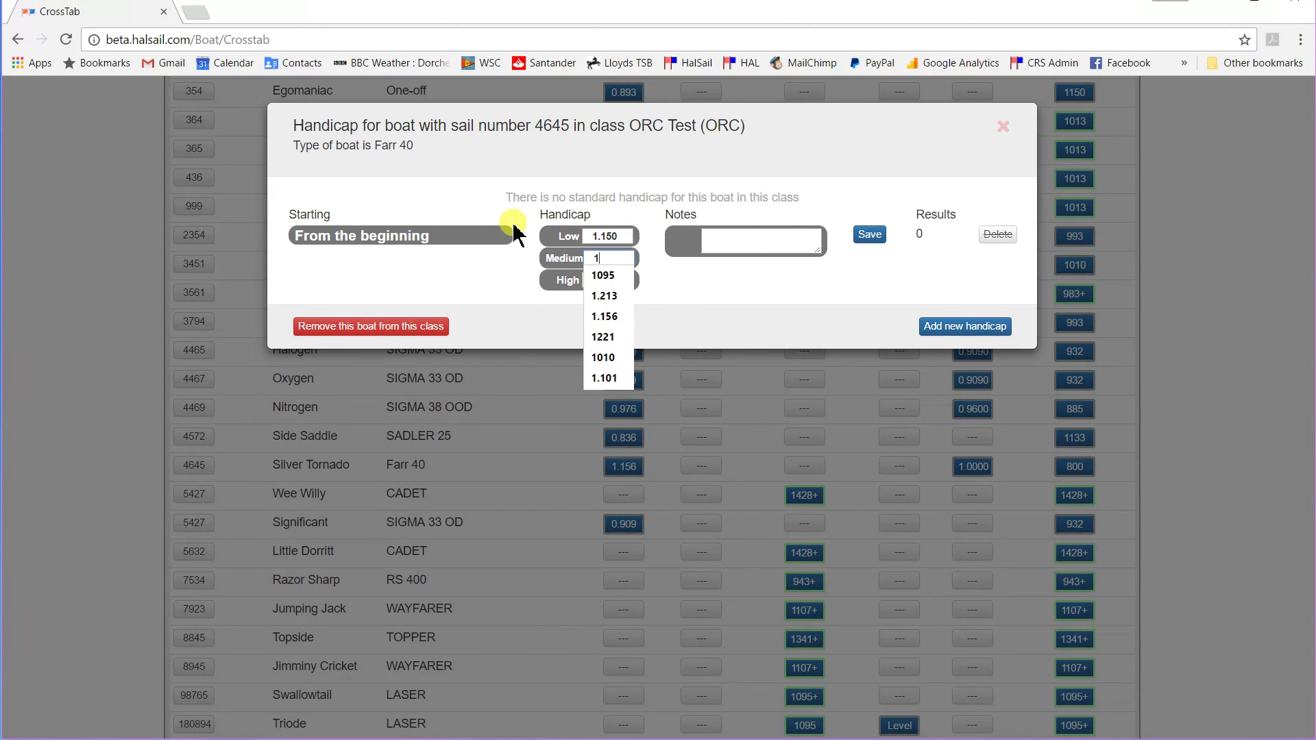
key("Tab")
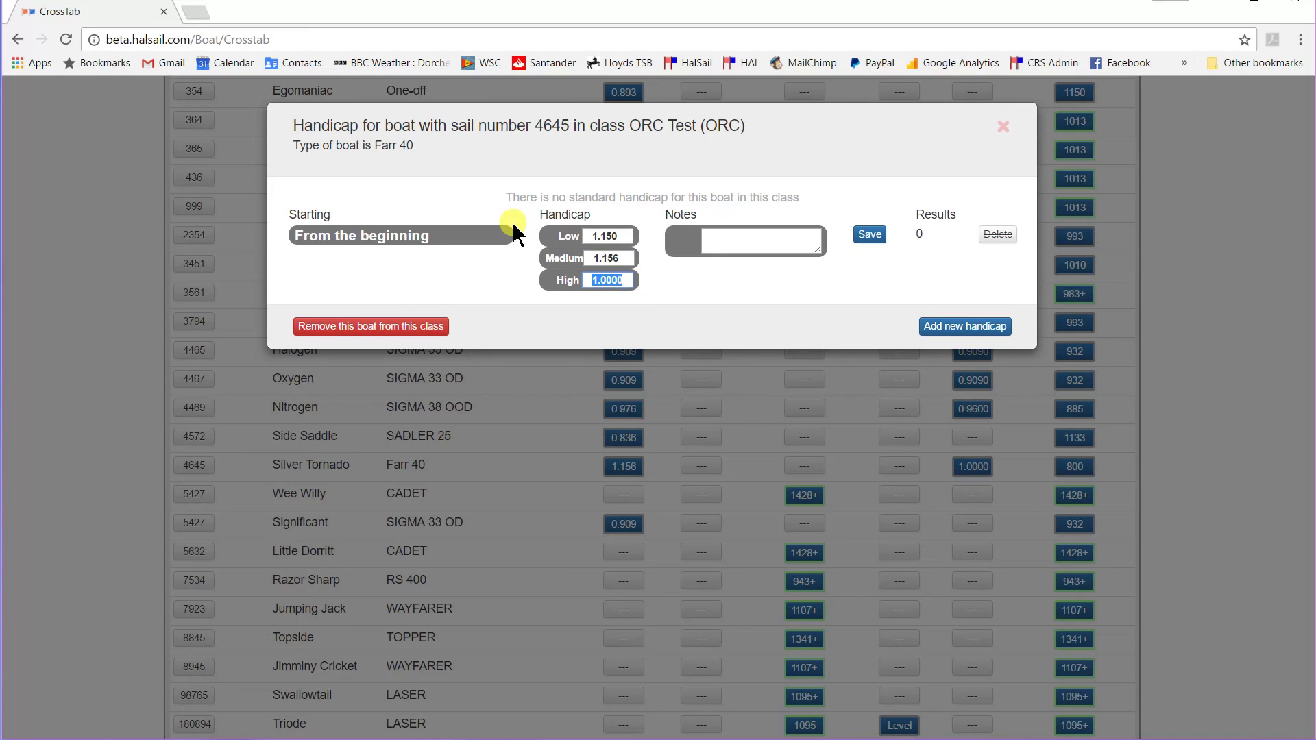
type("1")
type(".156")
key("Return")
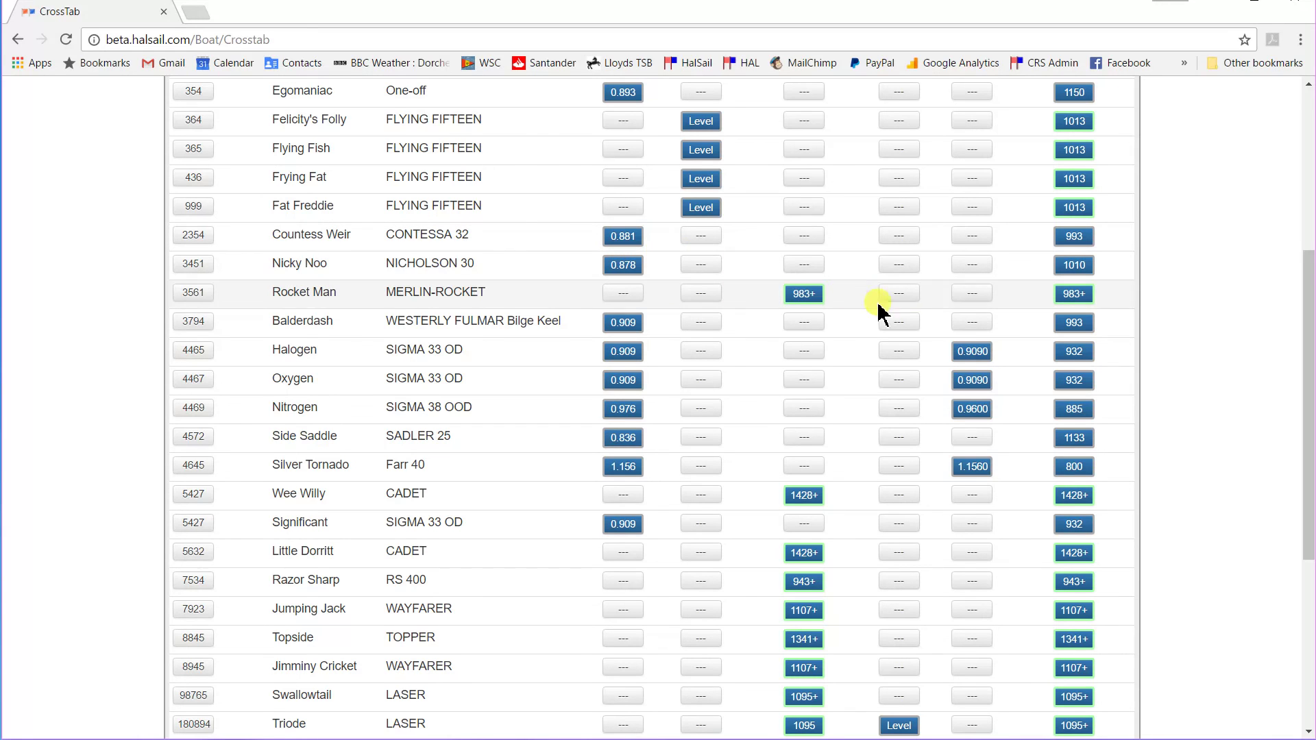
Step: Sort the crosstab by ORC Test handicap highest first, then list the racing classes
left_click_drag(1301, 332, 1301, 170)
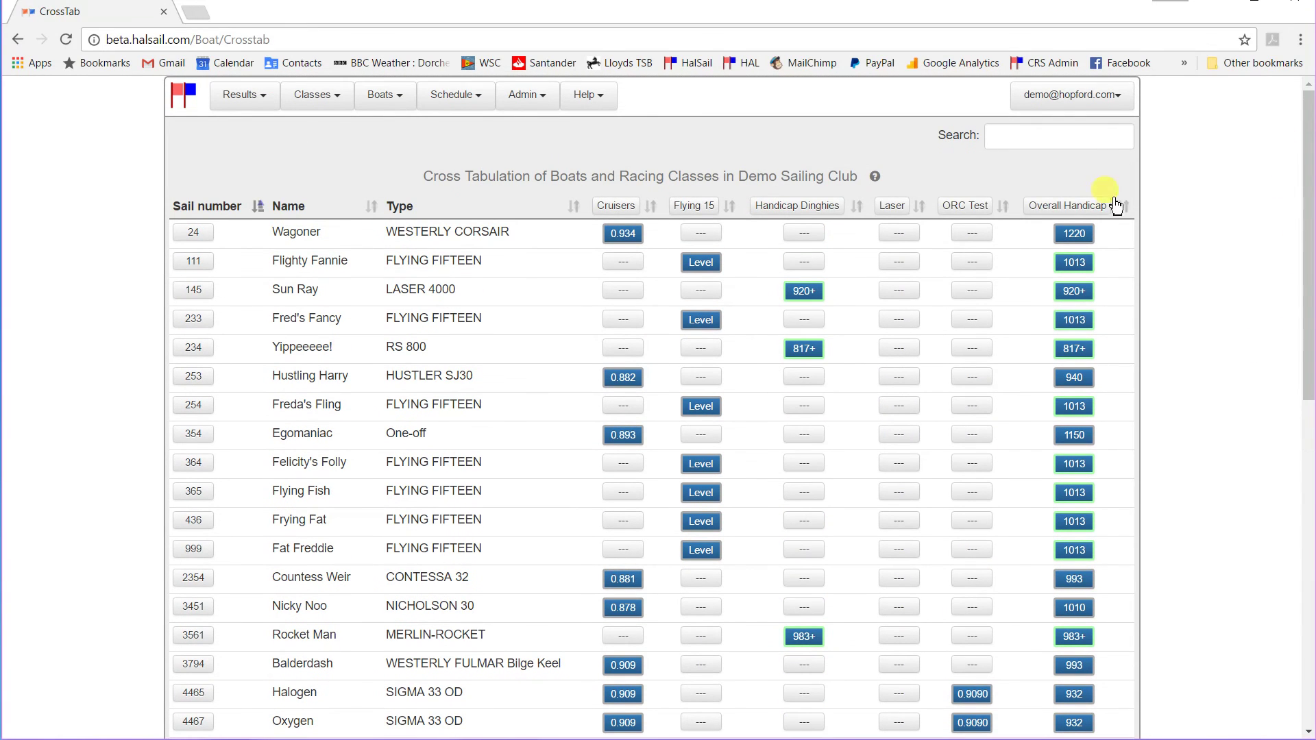
left_click(1011, 216)
left_click(1010, 215)
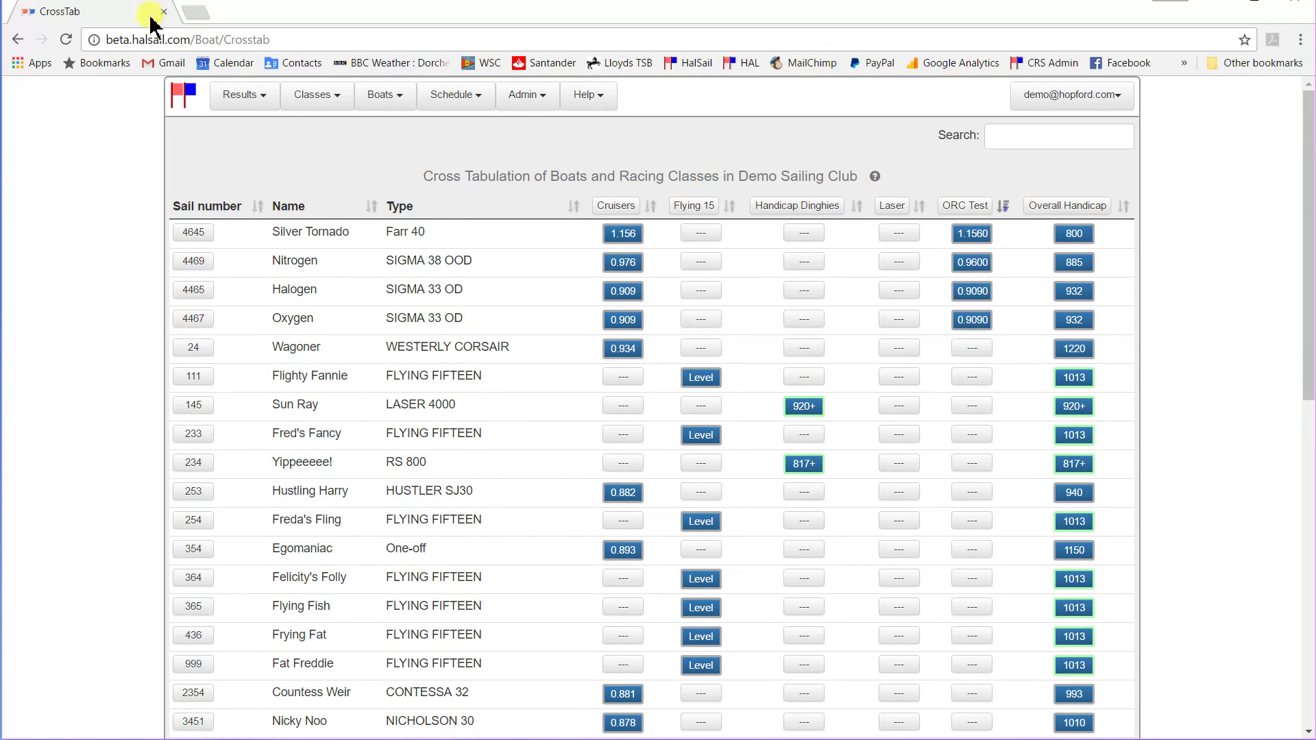
left_click(312, 100)
left_click(317, 129)
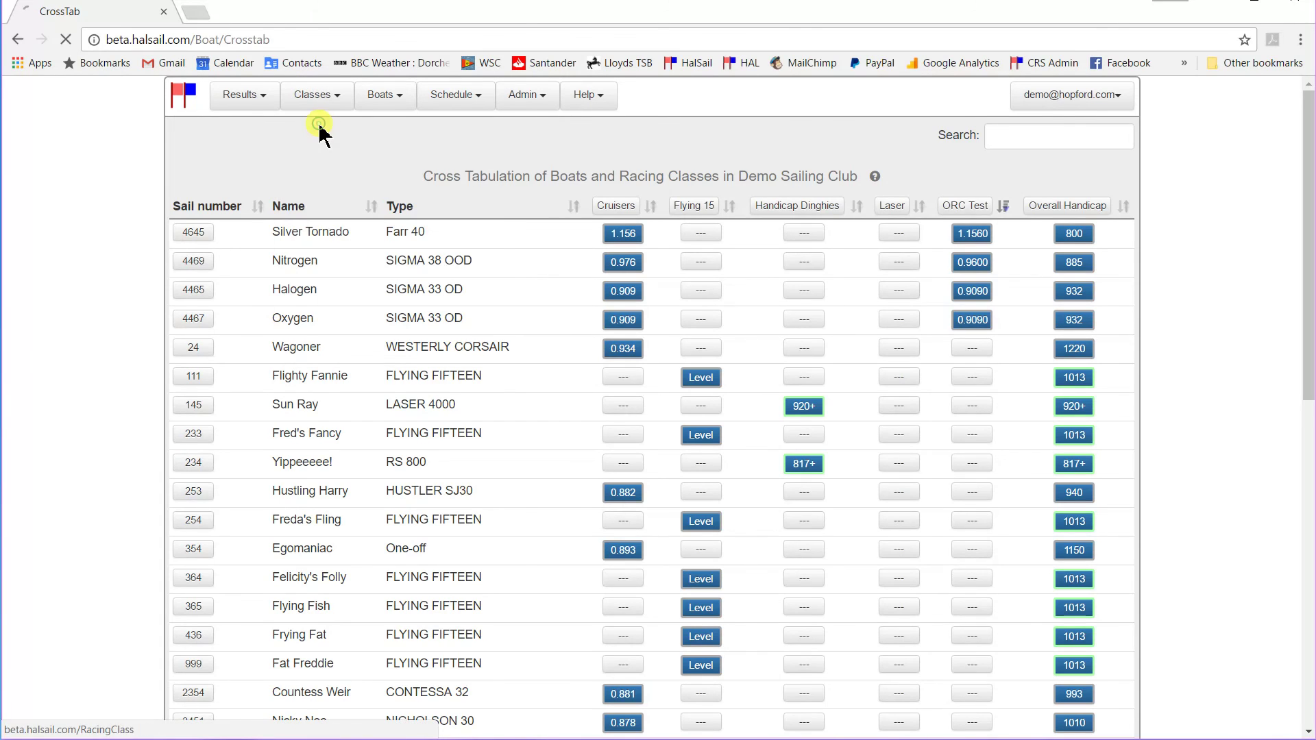